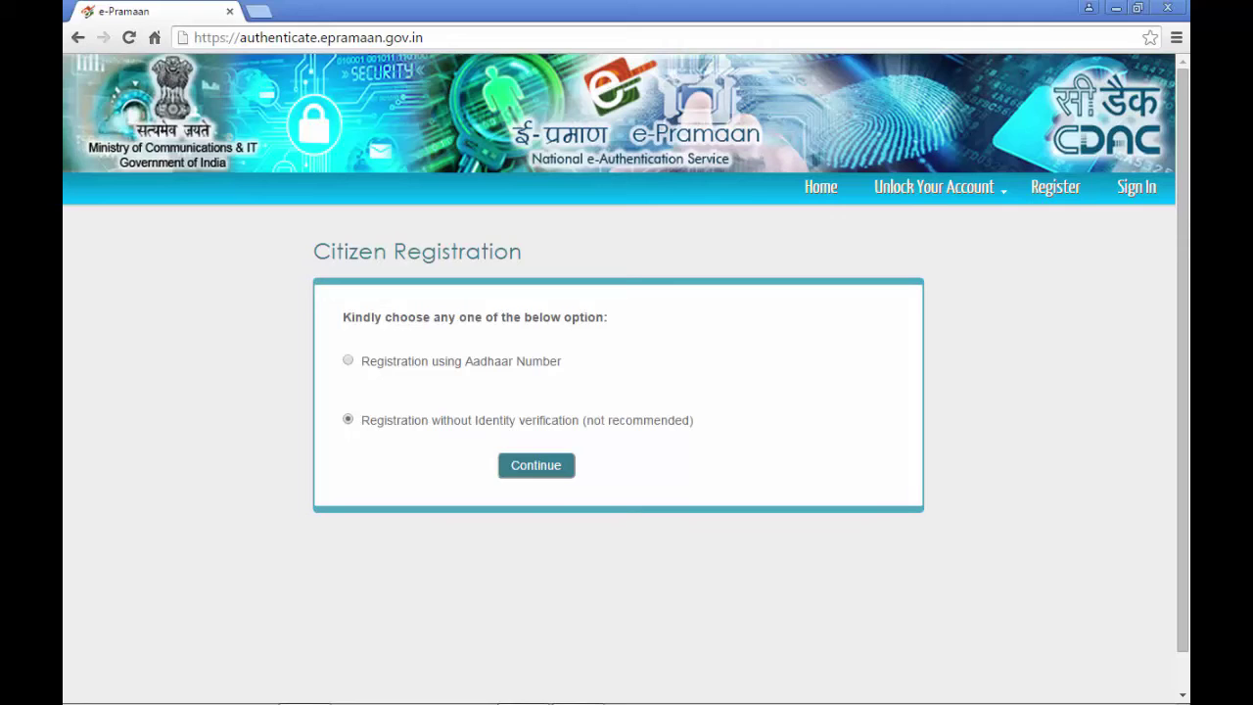
- Continue with 'Registration without Identity verification' to reach the Citizen Registration Form
{"action": "left_click", "coordinate": [538, 464]}
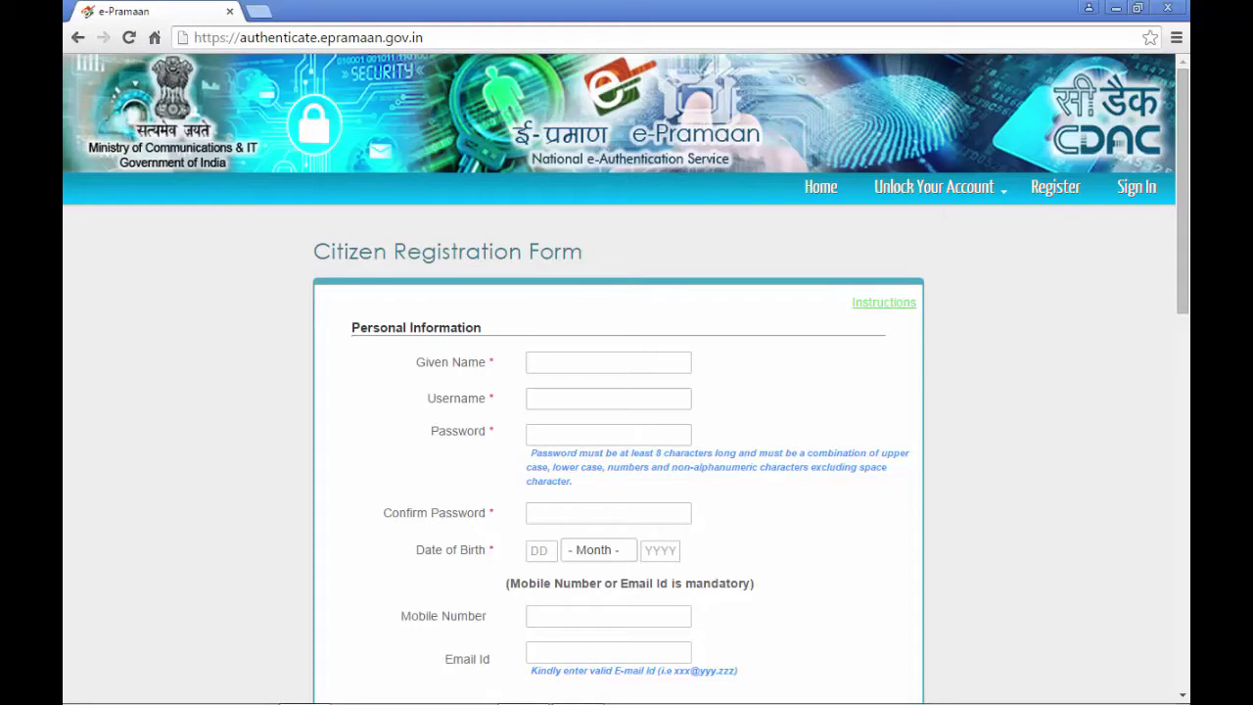
- Enter the applicant's given name and a new username that shows as available
{"action": "left_click", "coordinate": [562, 360]}
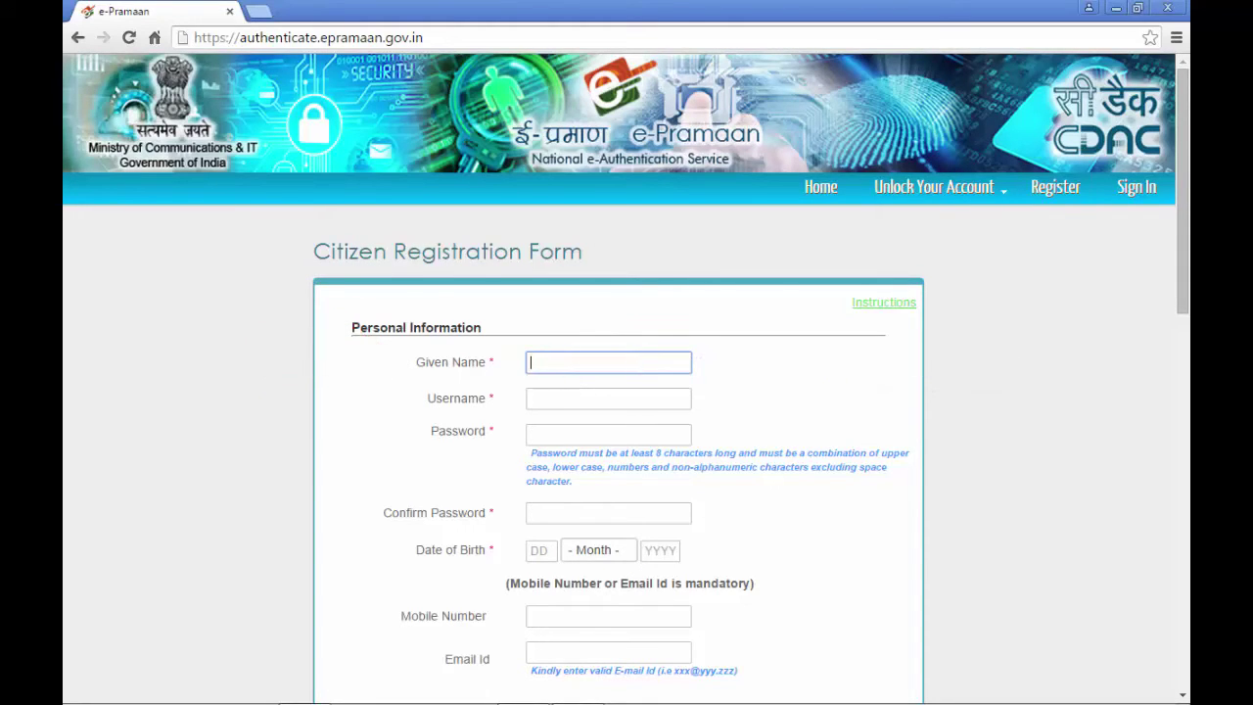
{"action": "type", "text": "Firstname Lastname"}
{"action": "key", "text": "Tab"}
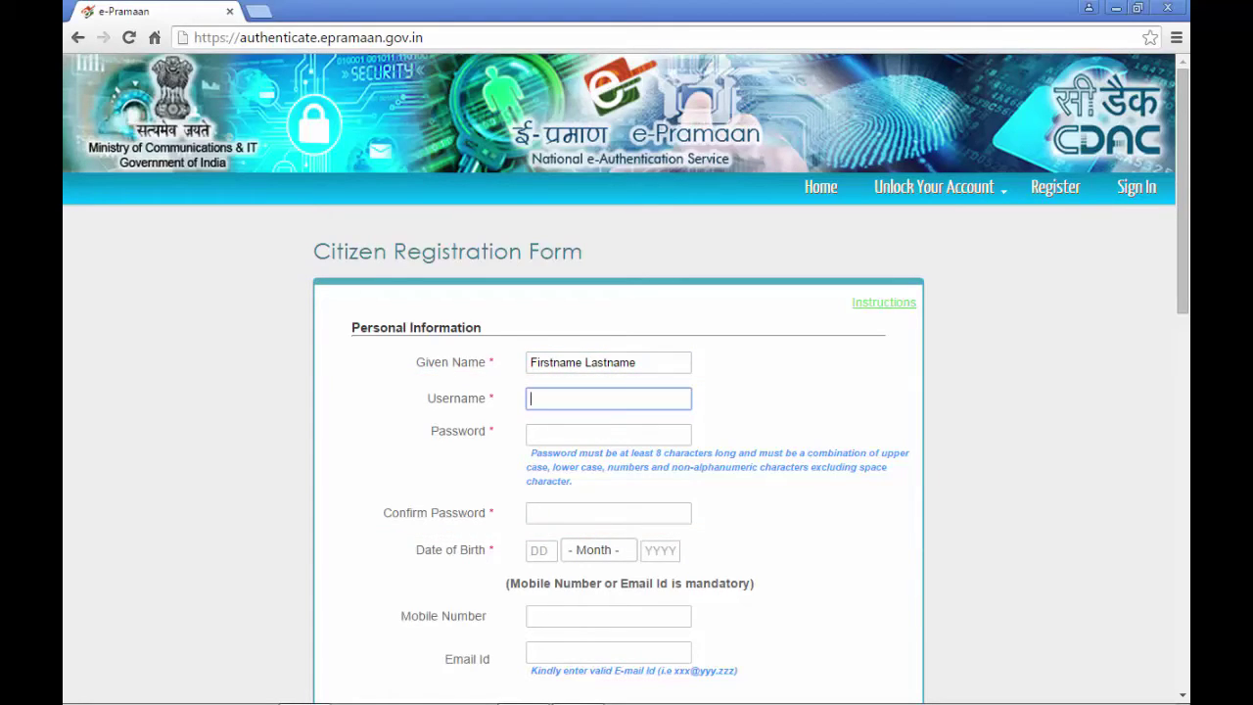
{"action": "type", "text": "u"}
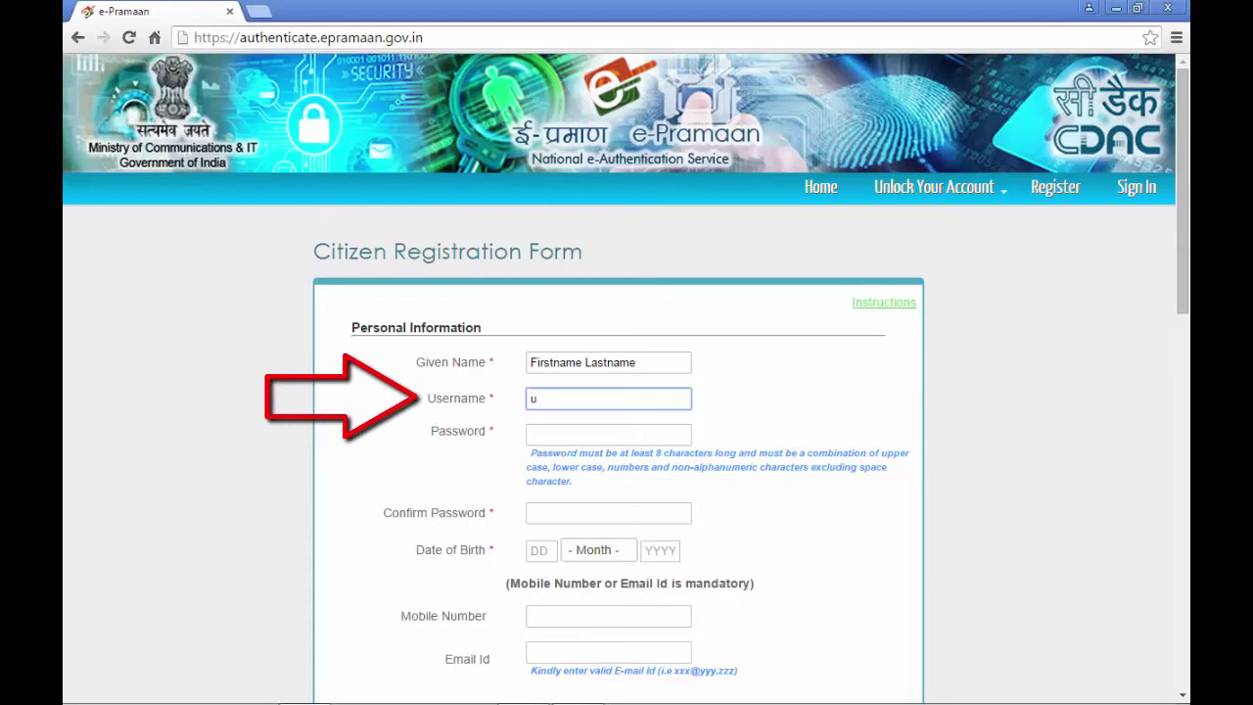
{"action": "type", "text": "n"}
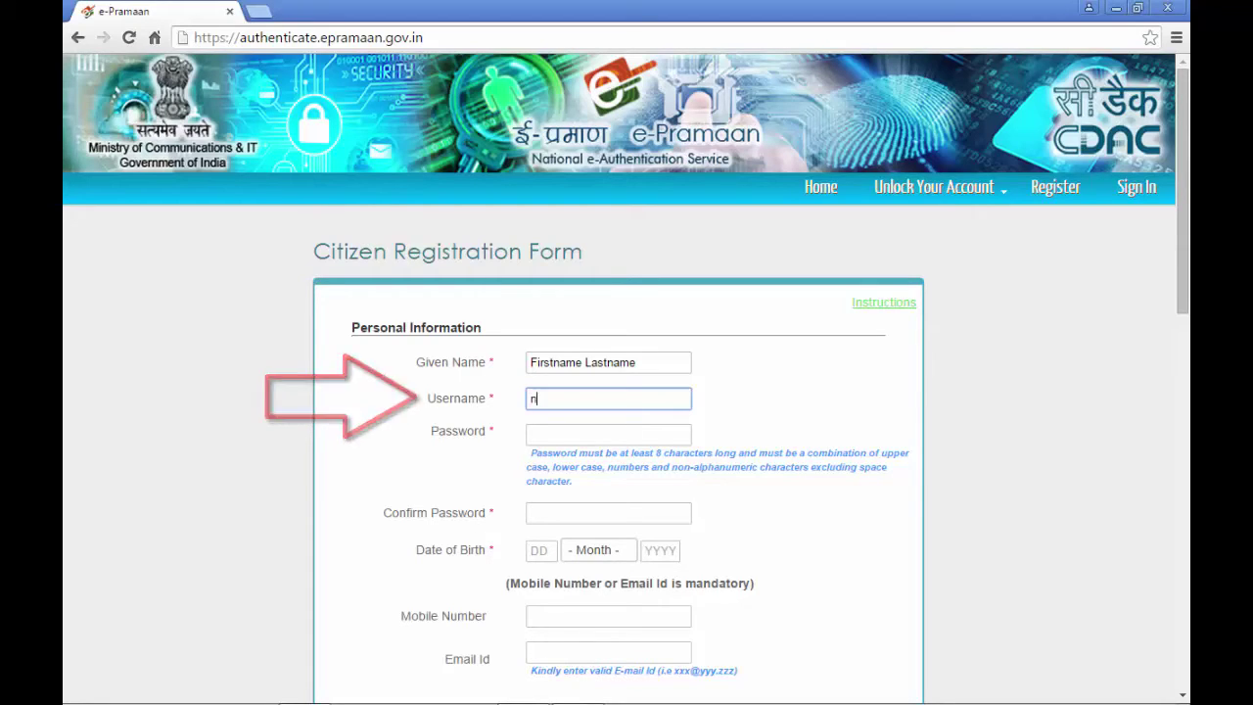
{"action": "type", "text": "ewuser"}
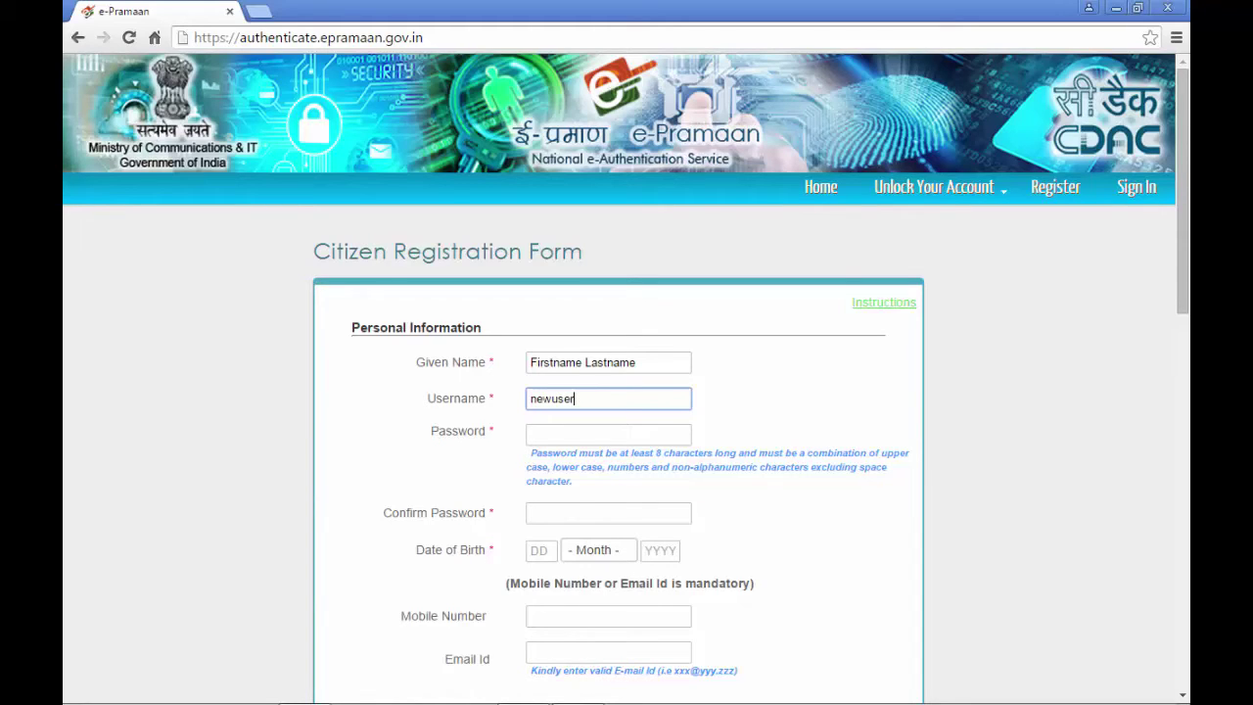
{"action": "type", "text": "name"}
{"action": "left_click", "coordinate": [607, 434]}
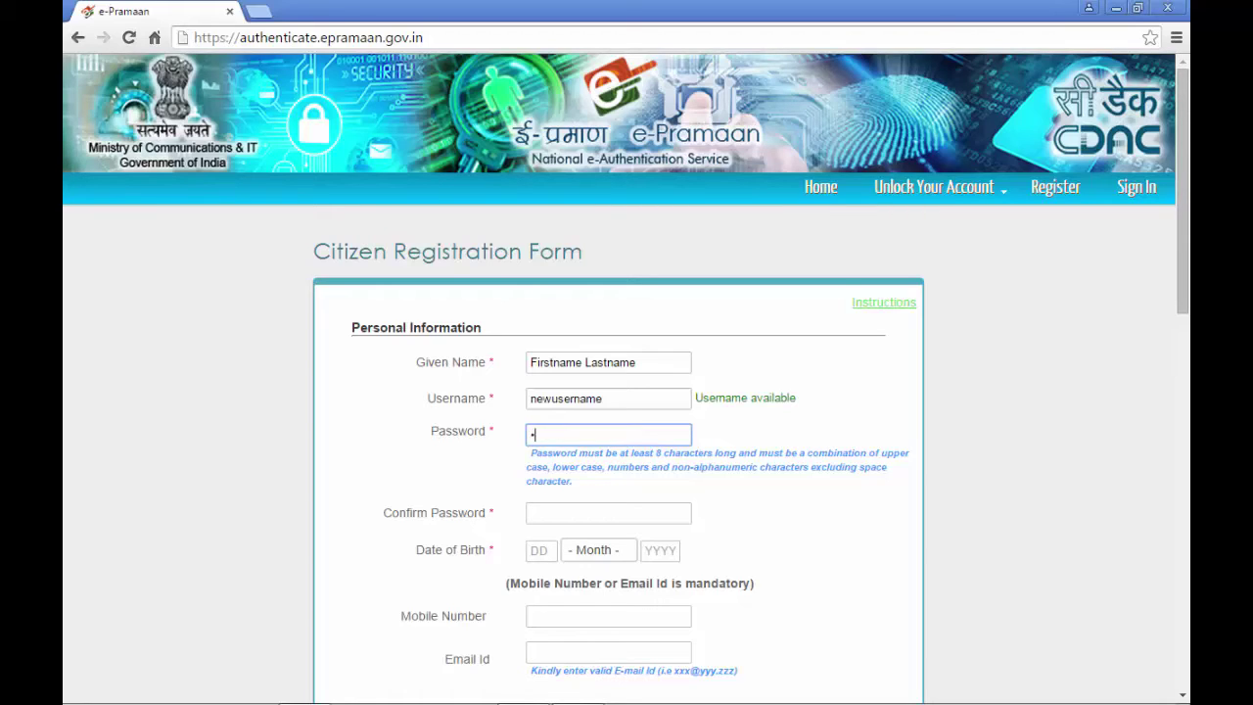
- Enter the account password in both password fields and set the birth day to 01
{"action": "type", "text": "••••••••"}
{"action": "left_click", "coordinate": [608, 513]}
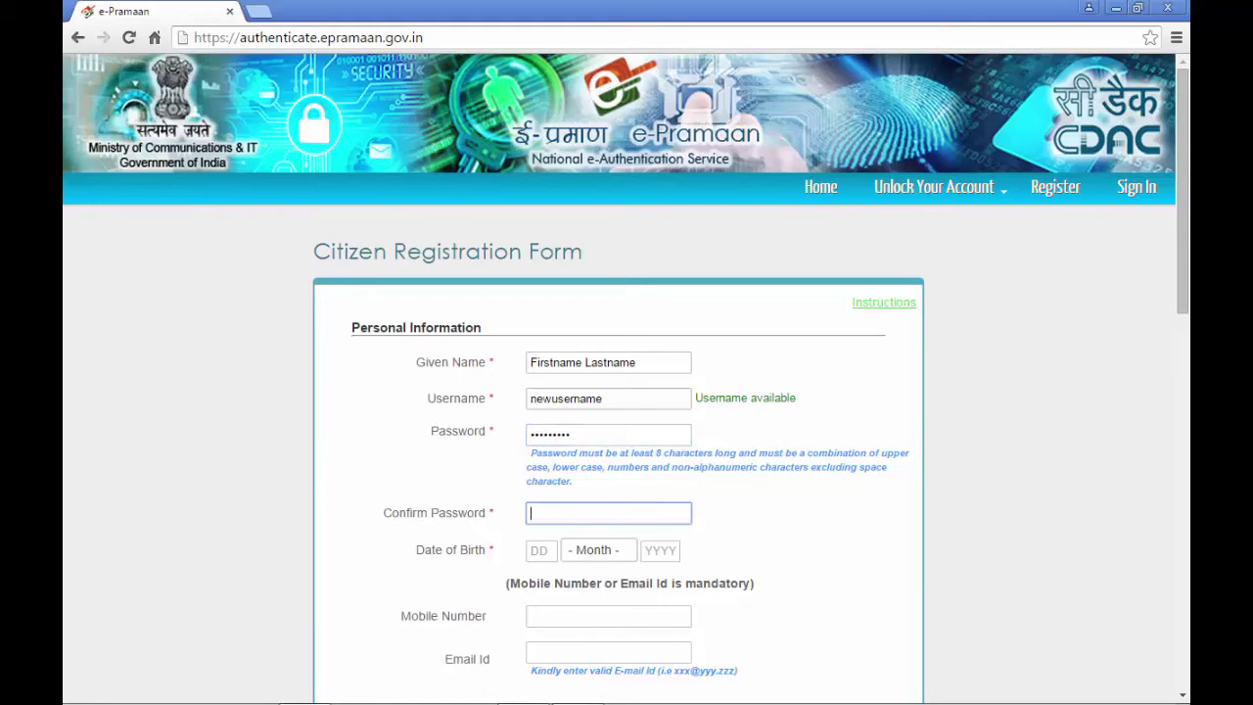
{"action": "type", "text": "•"}
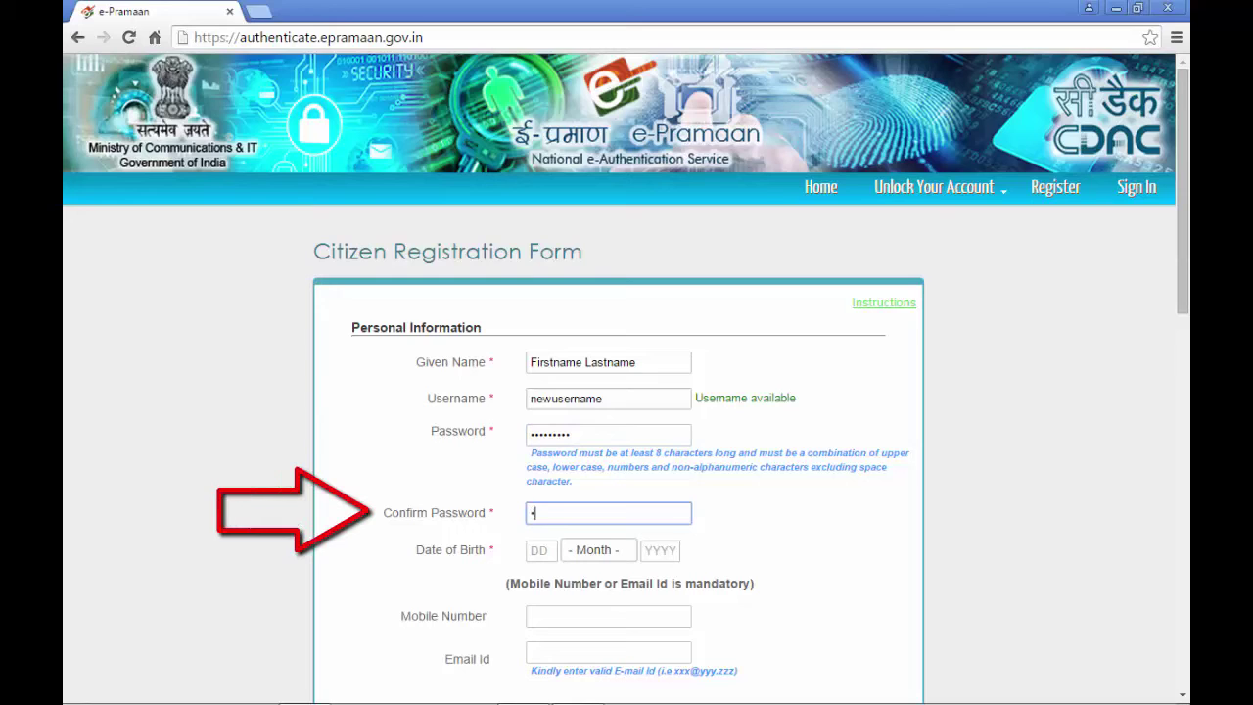
{"action": "type", "text": "•••"}
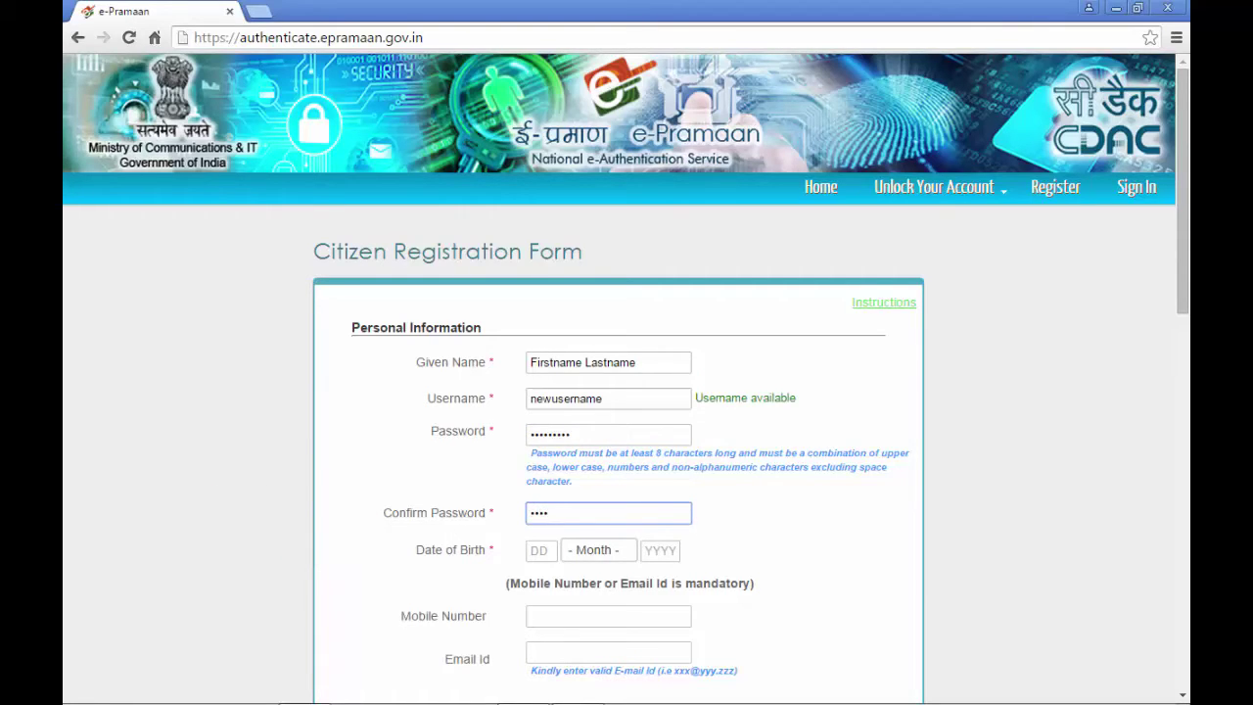
{"action": "type", "text": "•••••"}
{"action": "key", "text": "Tab"}
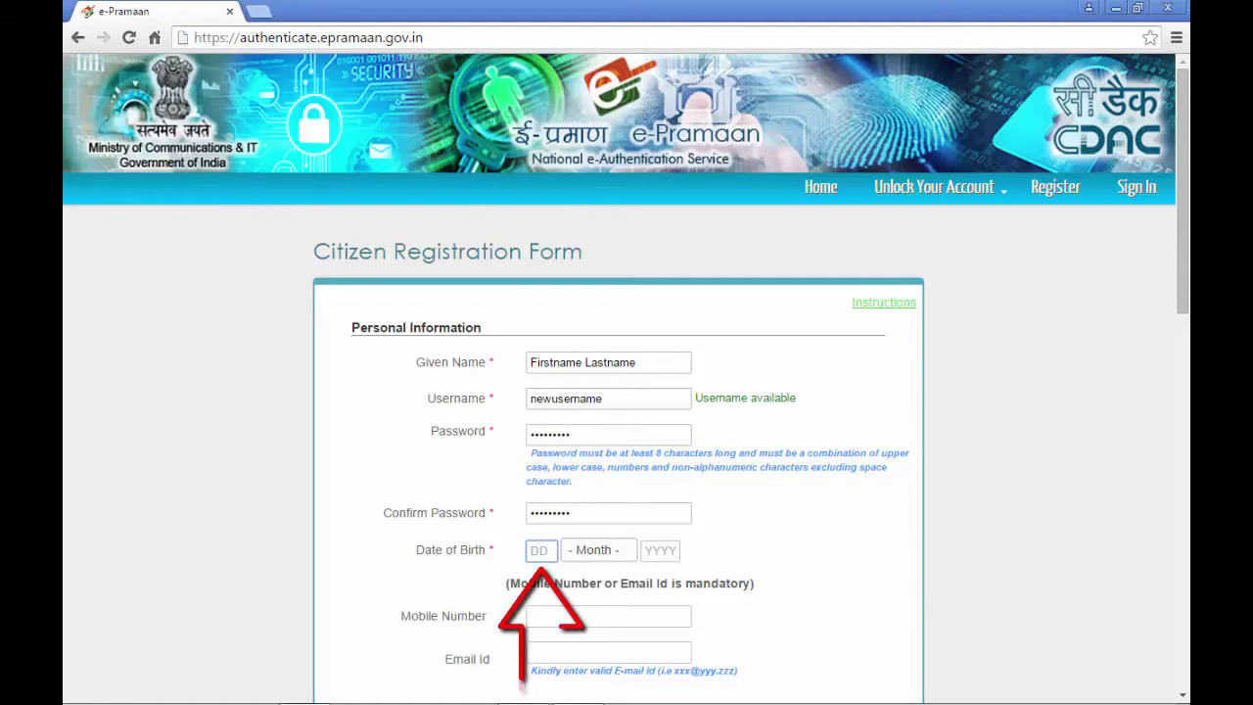
{"action": "type", "text": "01"}
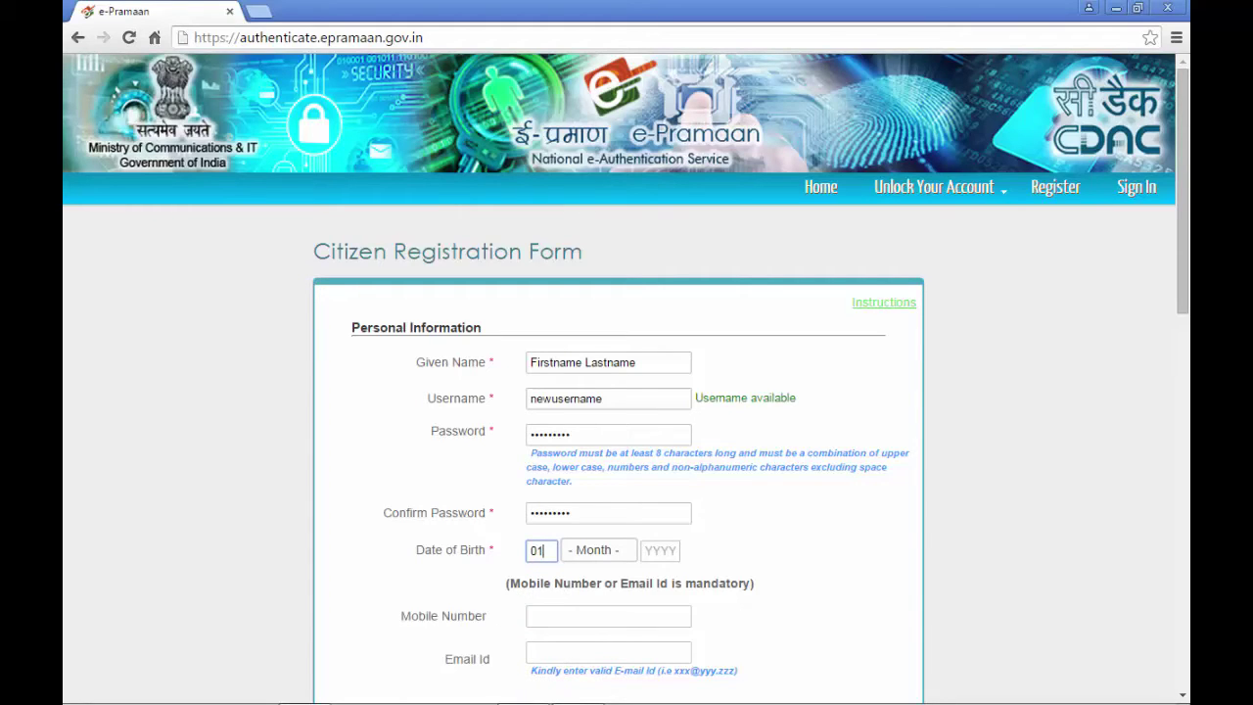
- Set the birth month to January and the birth year to 1969
{"action": "left_click", "coordinate": [577, 550]}
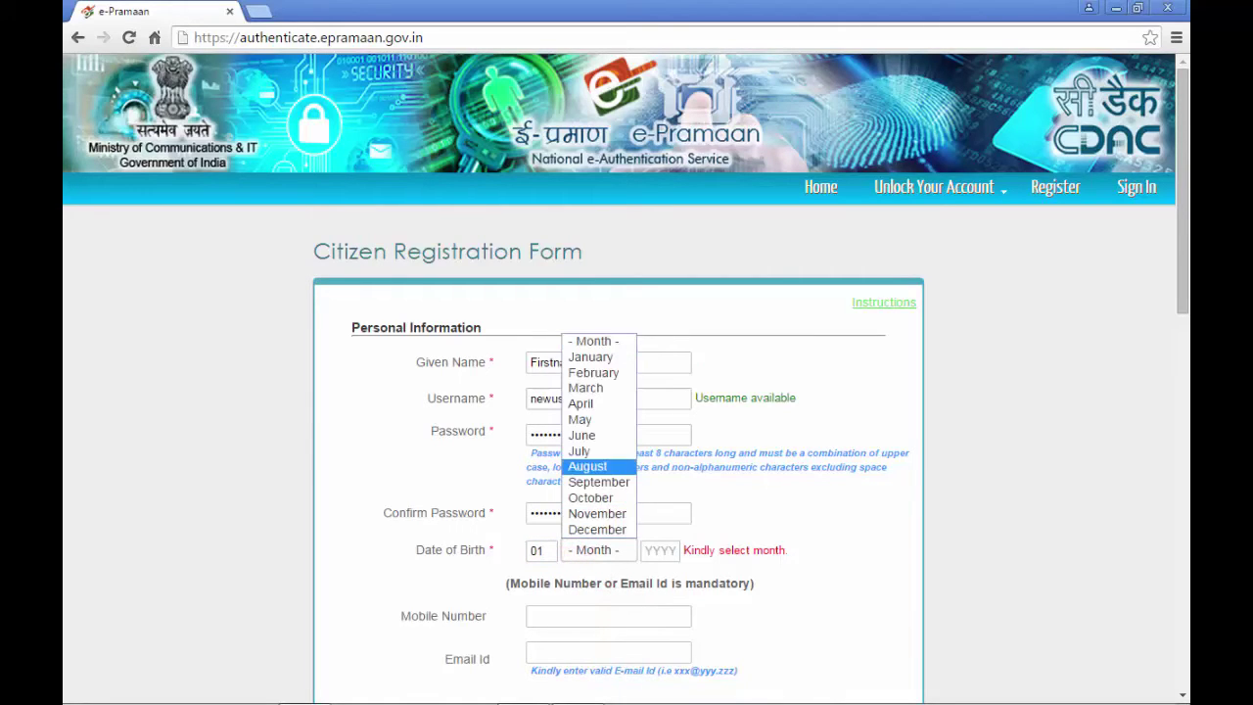
{"action": "left_click", "coordinate": [592, 357]}
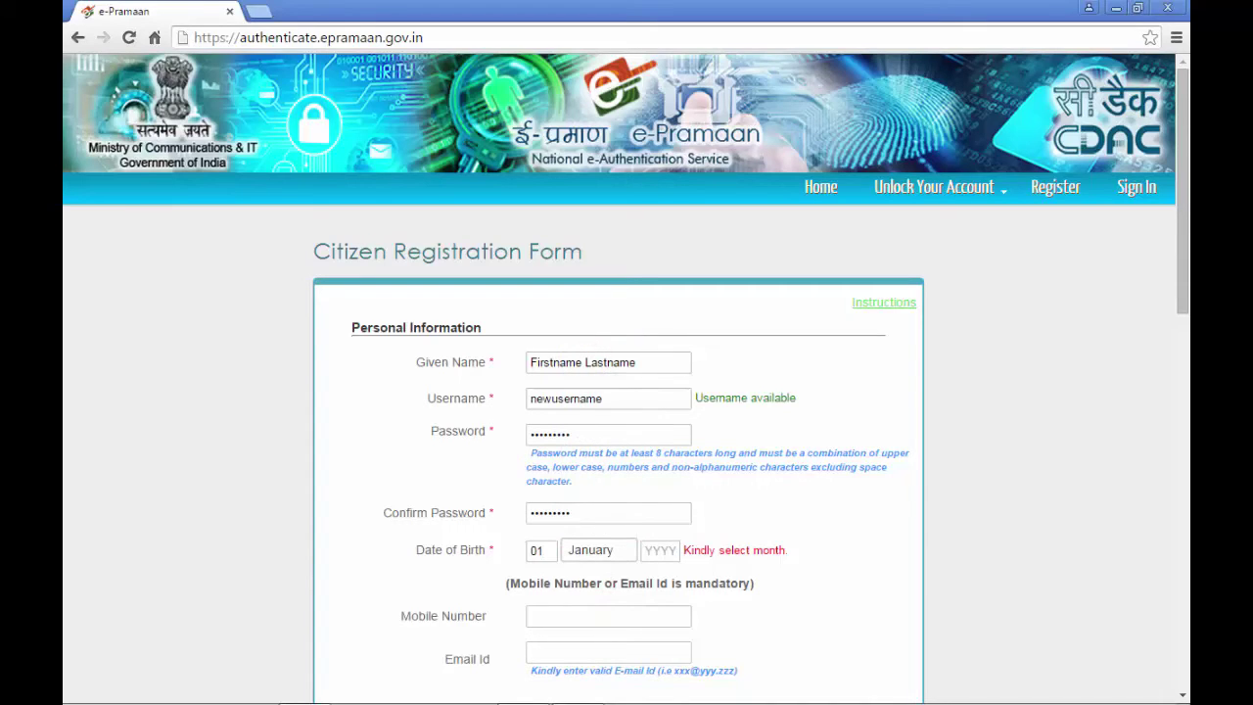
{"action": "left_click", "coordinate": [661, 550]}
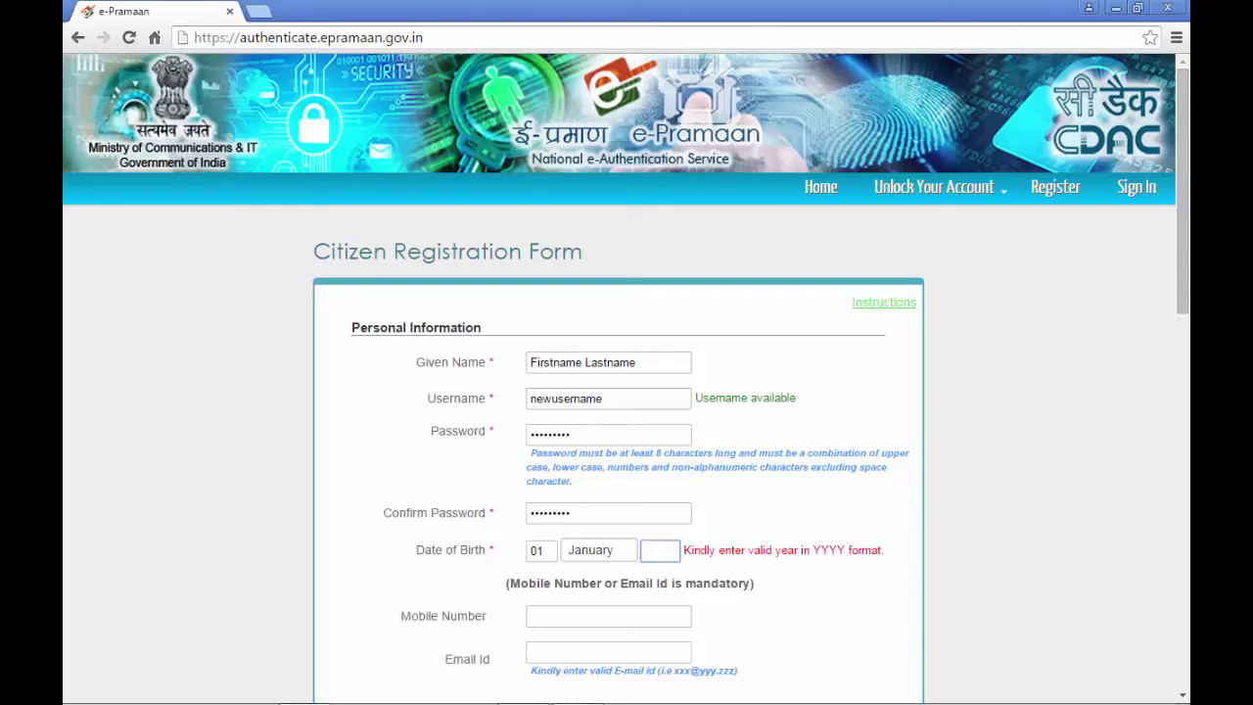
{"action": "type", "text": "969"}
{"action": "key", "text": "Tab"}
{"action": "scroll", "coordinate": [607, 578], "scroll_direction": "down", "scroll_amount": 2}
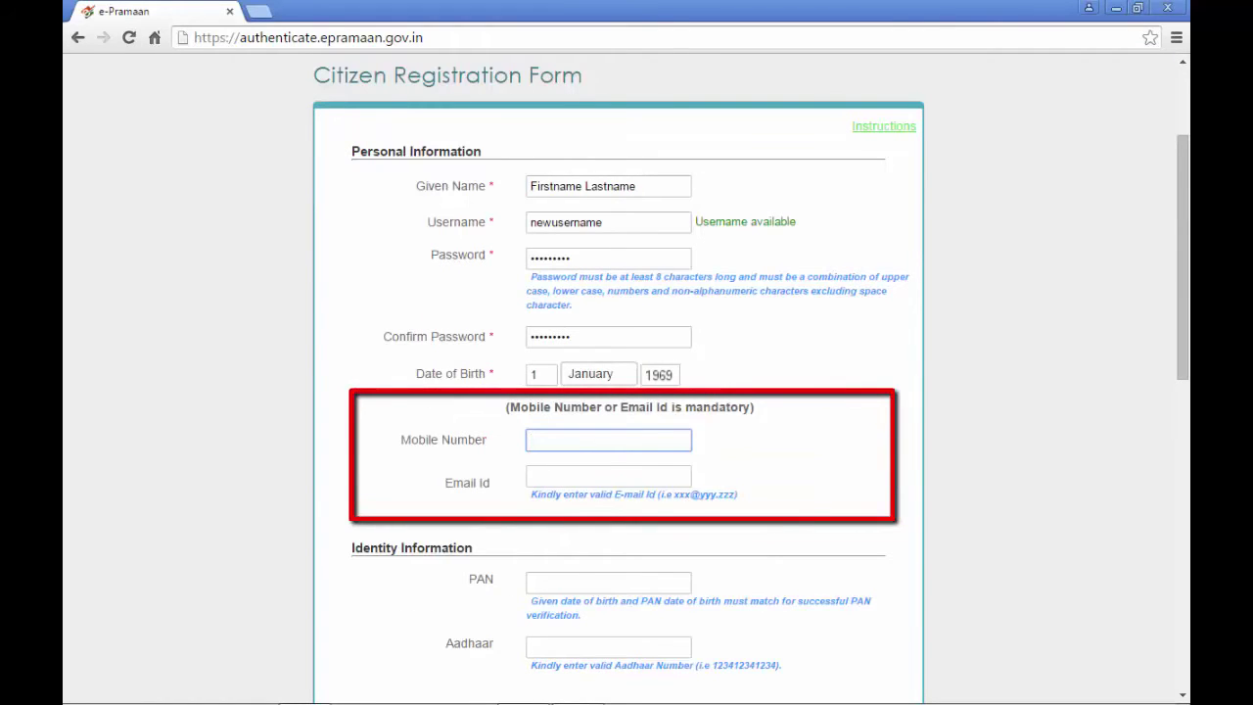
- Enter the 10-digit mobile number and the contact e-mail address
{"action": "type", "text": "1234"}
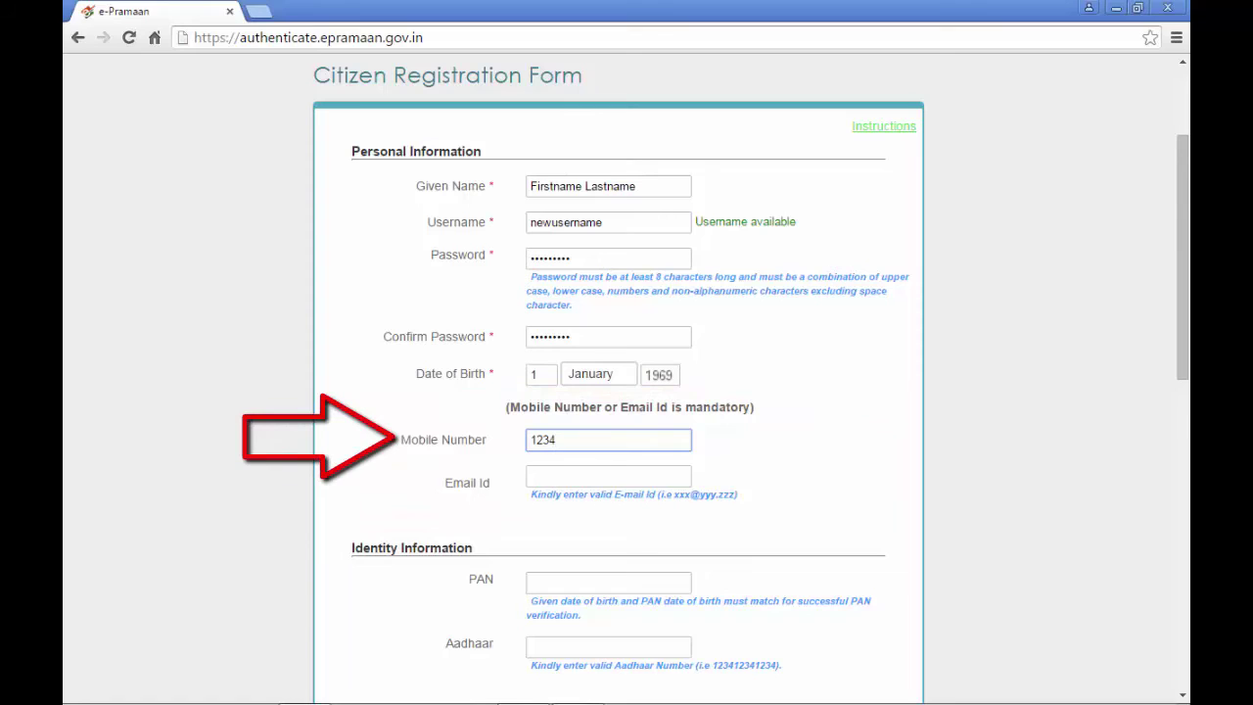
{"action": "type", "text": "5678"}
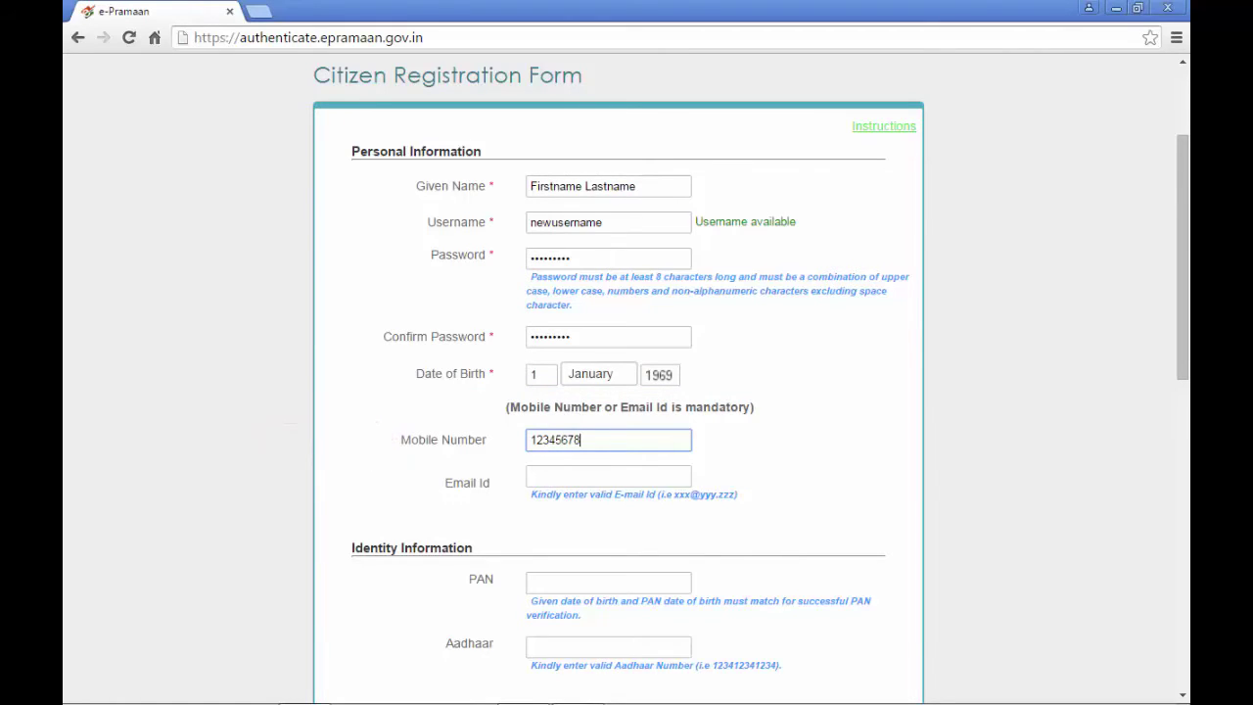
{"action": "type", "text": "90"}
{"action": "left_click", "coordinate": [626, 473]}
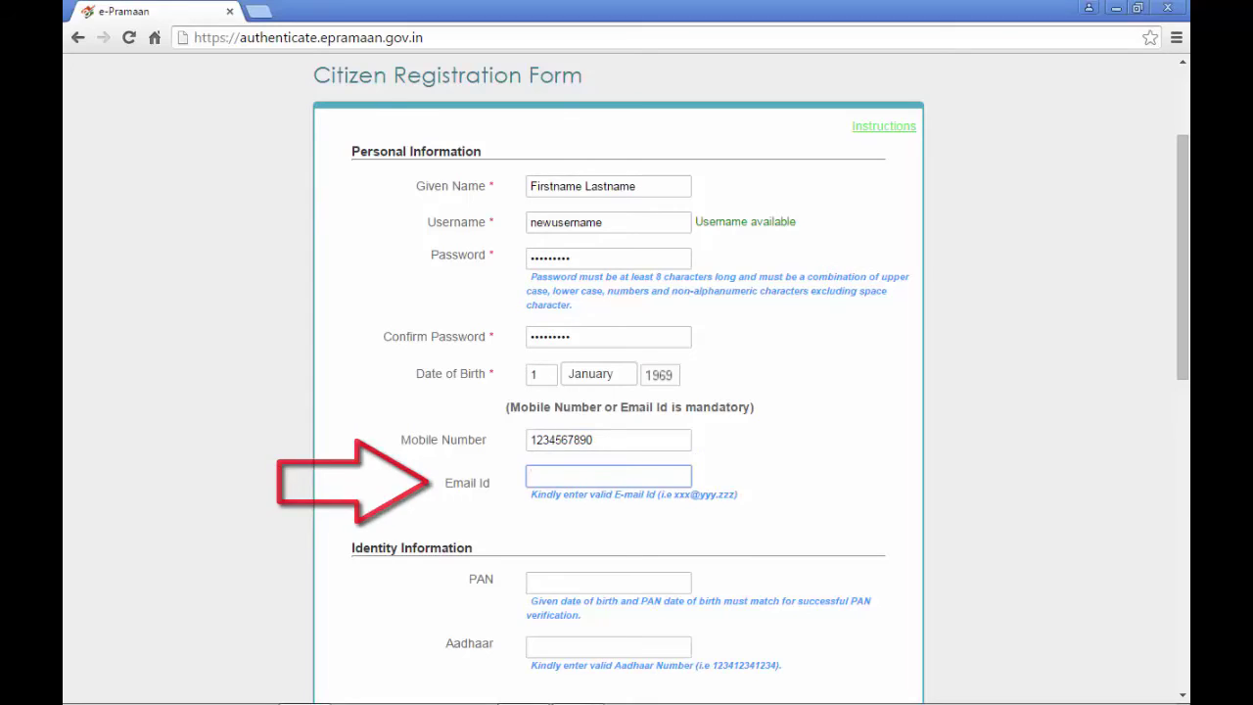
{"action": "type", "text": "xxx"}
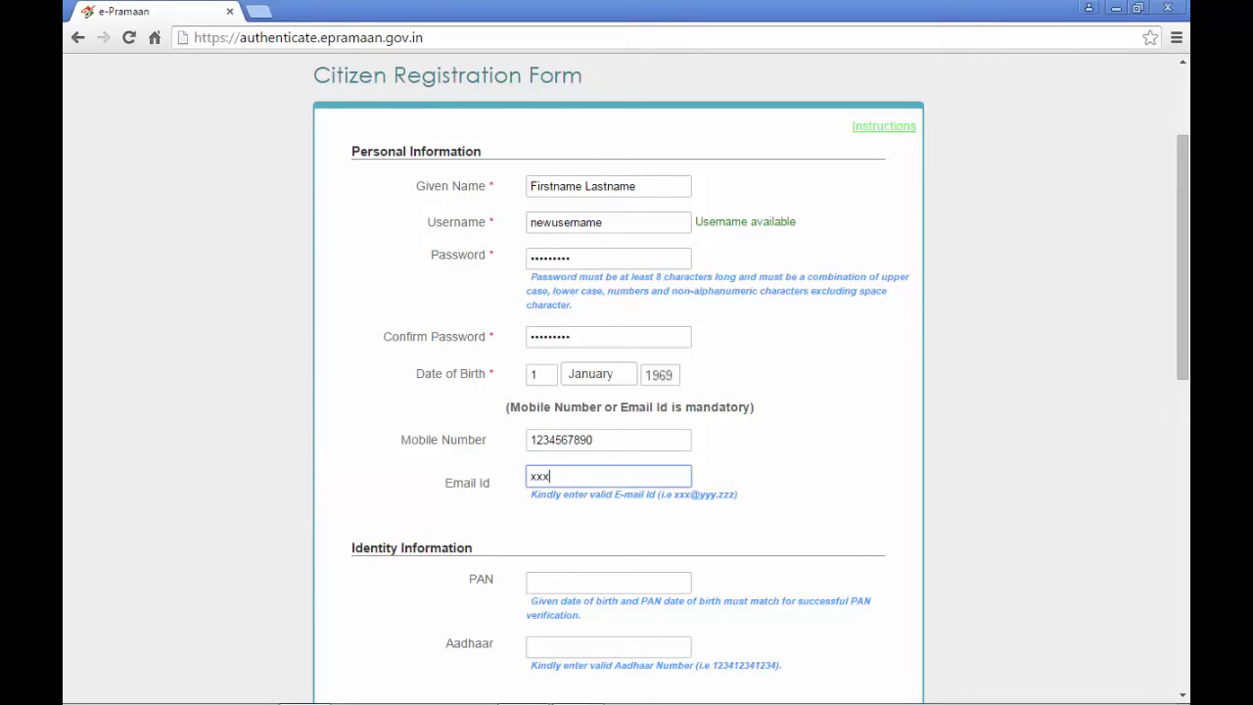
{"action": "type", "text": "@yyy.zzz"}
- Enter the PAN and the 12-digit Aadhaar number
{"action": "key", "text": "Tab"}
{"action": "scroll", "coordinate": [626, 392], "scroll_direction": "down", "scroll_amount": 2}
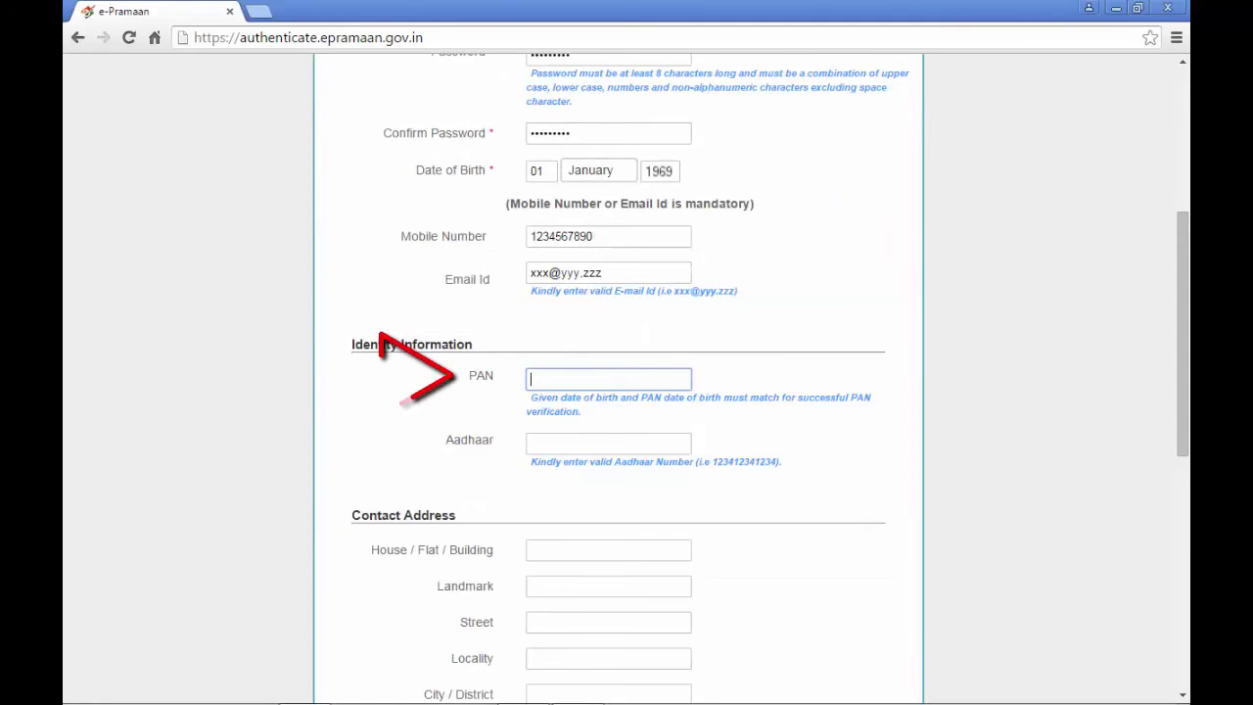
{"action": "type", "text": "AB"}
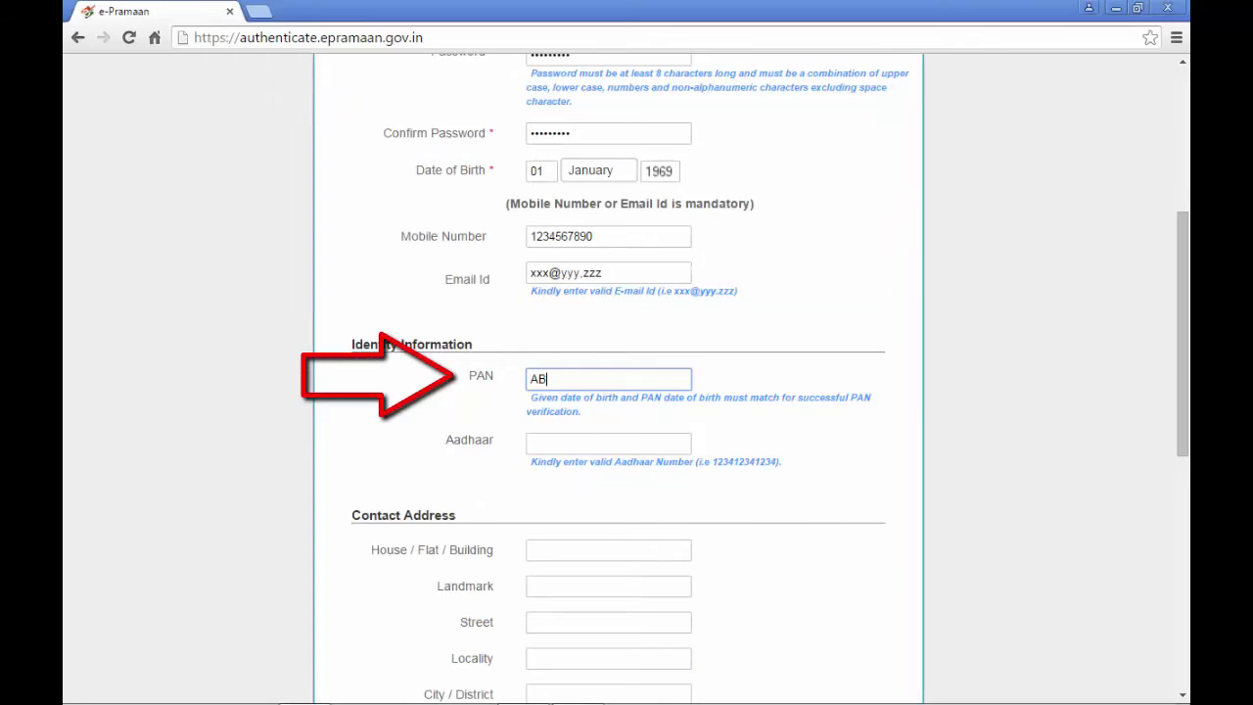
{"action": "type", "text": "CDE"}
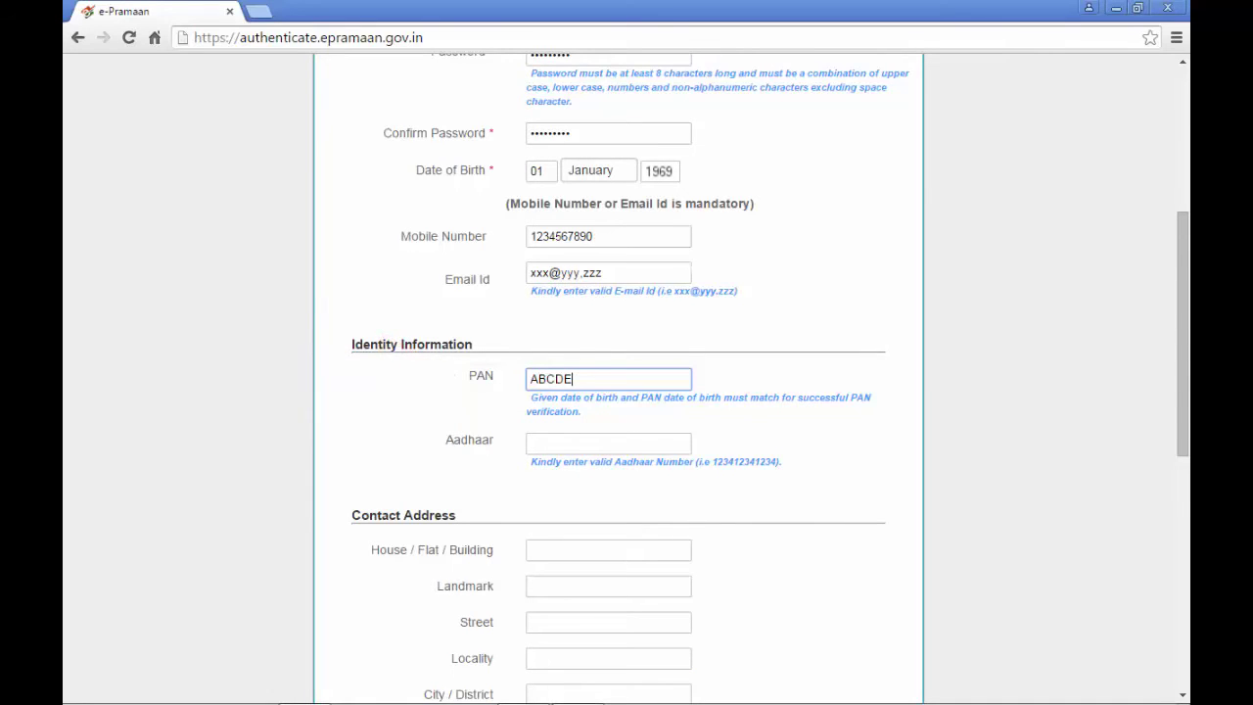
{"action": "type", "text": "1234Z"}
{"action": "left_click", "coordinate": [608, 443]}
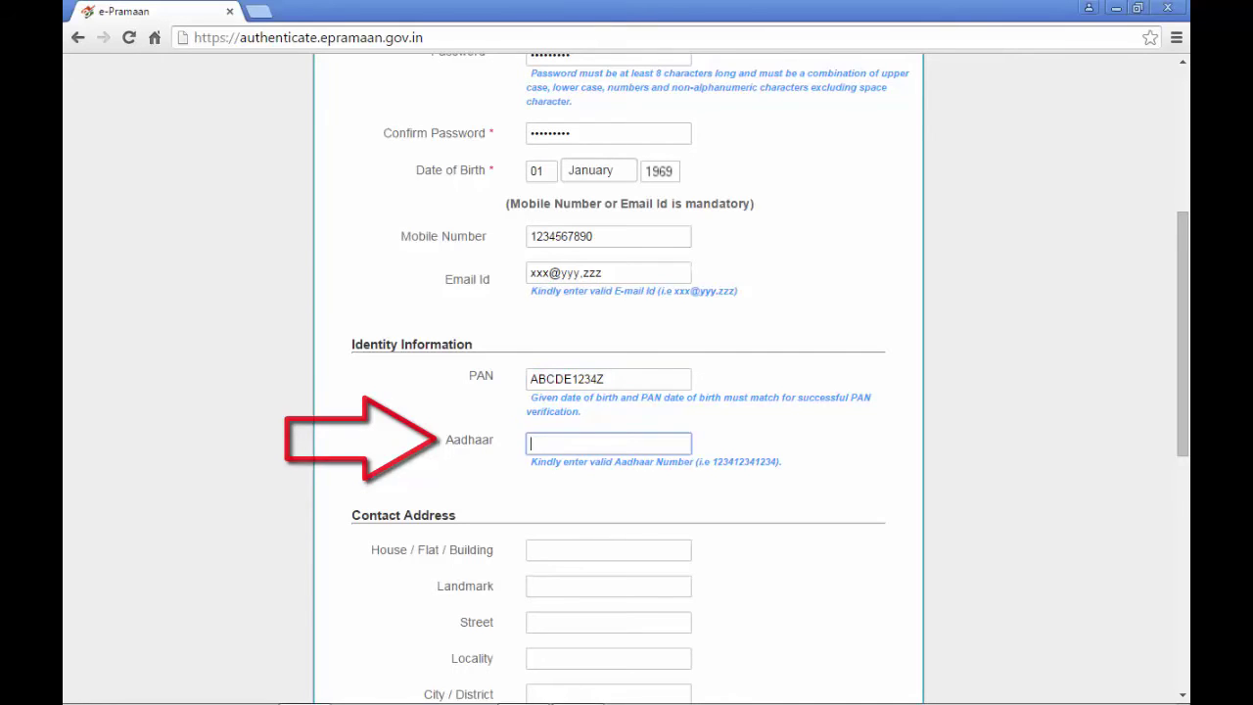
{"action": "type", "text": "123412341234"}
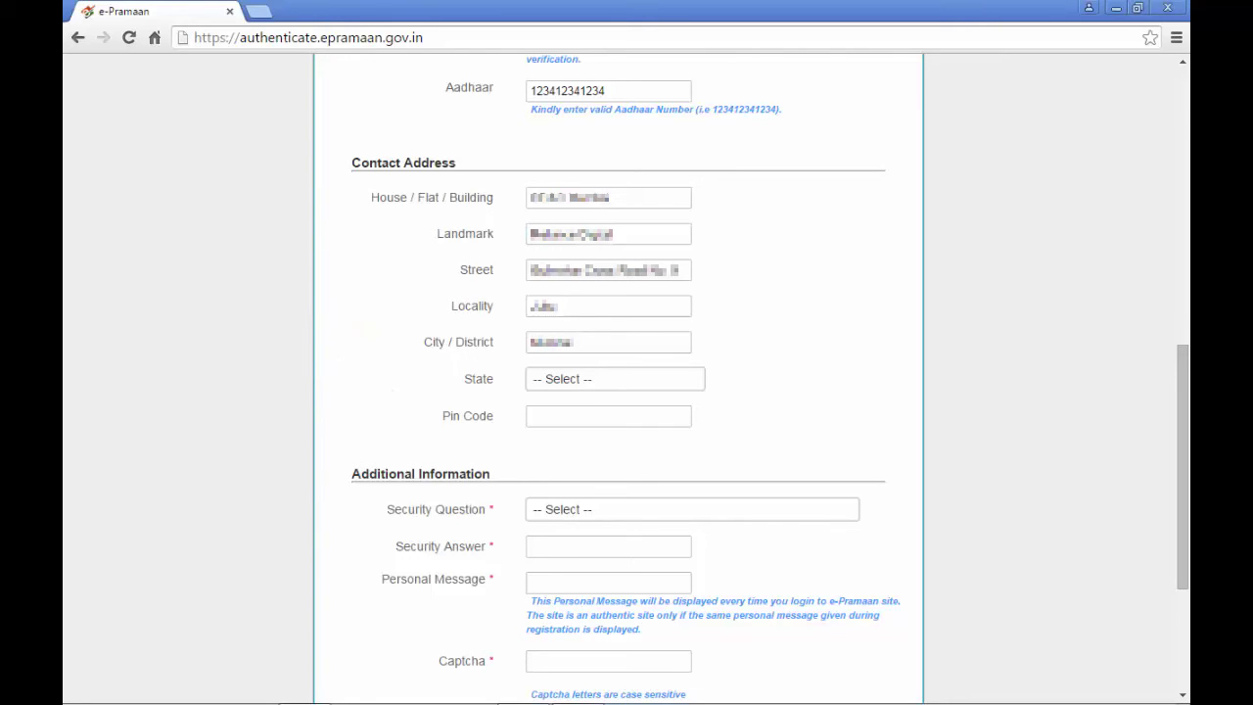
- Set the contact address state to MAHARASHTRA and enter the pin code
{"action": "left_click", "coordinate": [660, 379]}
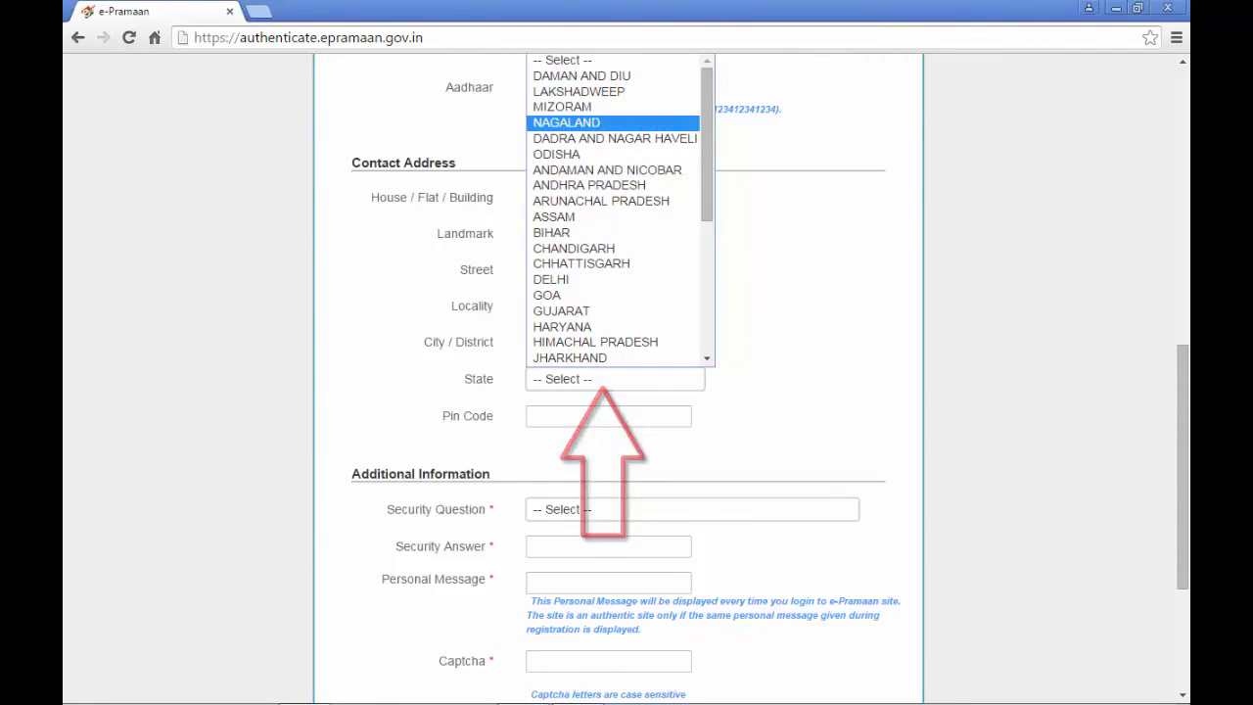
{"action": "scroll", "coordinate": [616, 210], "scroll_direction": "down", "scroll_amount": 2}
{"action": "scroll", "coordinate": [617, 244], "scroll_direction": "down", "scroll_amount": 1}
{"action": "left_click", "coordinate": [646, 290]}
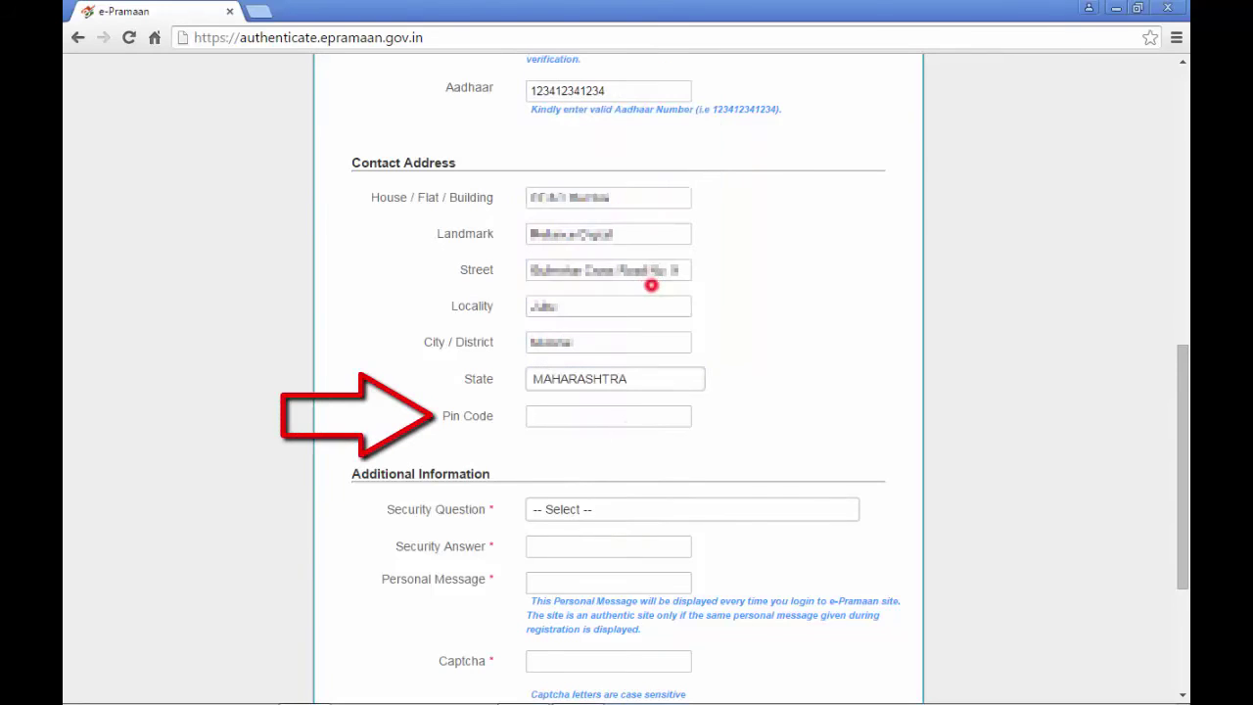
{"action": "left_click", "coordinate": [595, 409]}
{"action": "type", "text": "400049"}
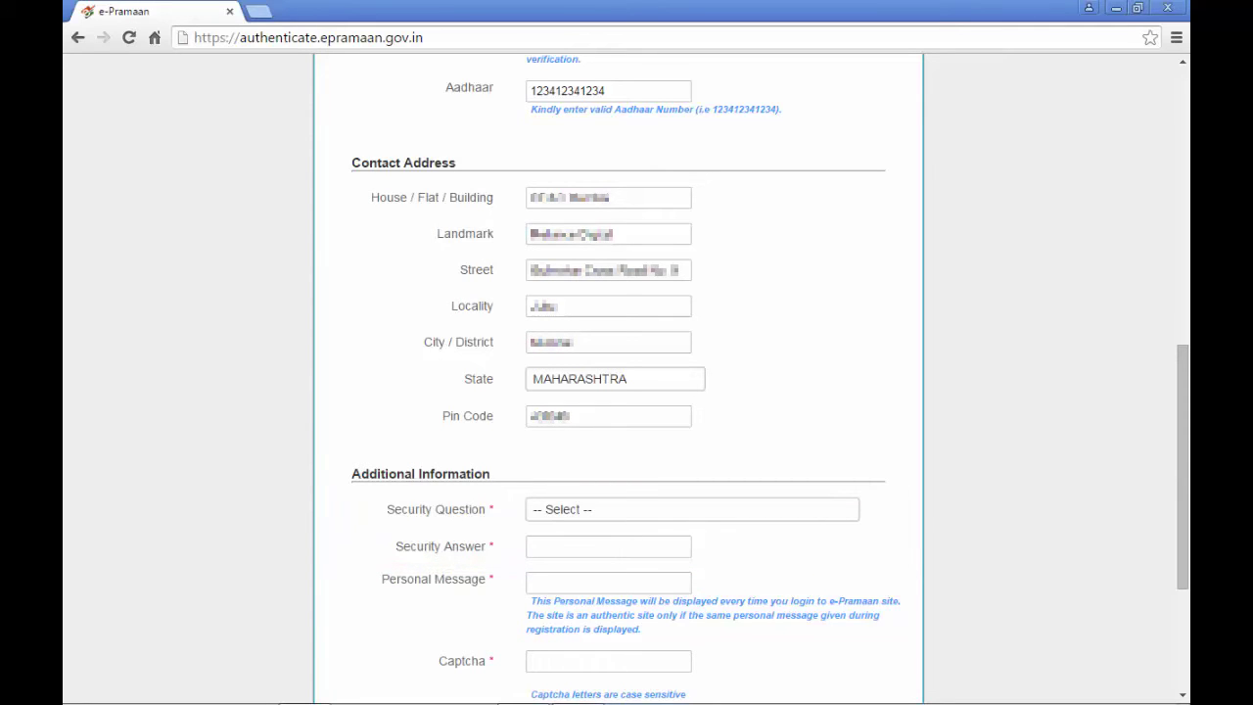
{"action": "left_click", "coordinate": [643, 508]}
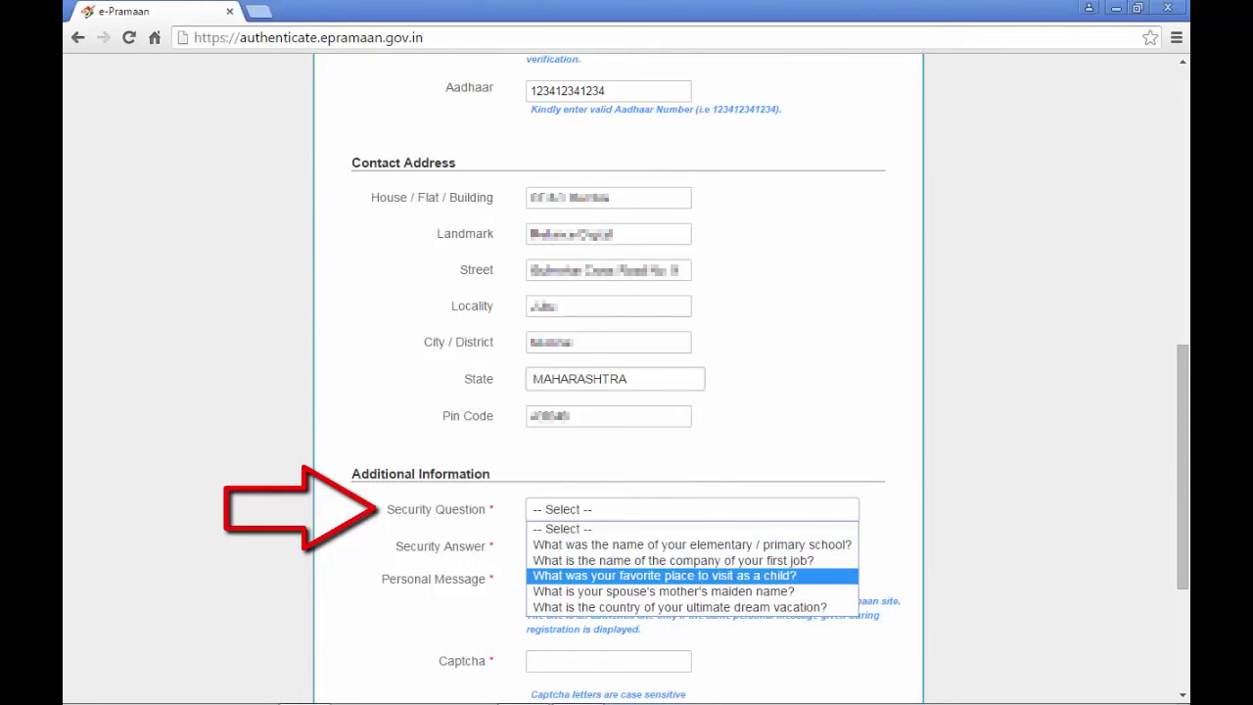
- Select 'What was your favorite place to visit as a child?', then enter its answer and a personal message
{"action": "left_click", "coordinate": [616, 574]}
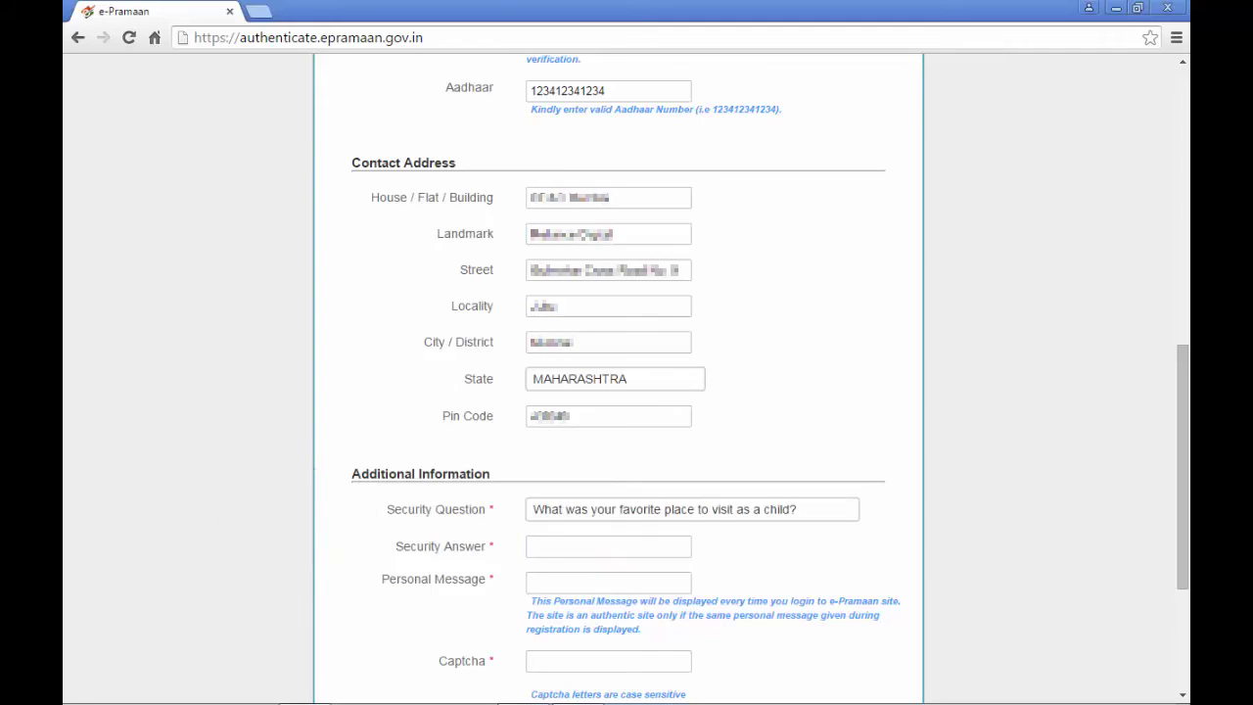
{"action": "left_click", "coordinate": [565, 548]}
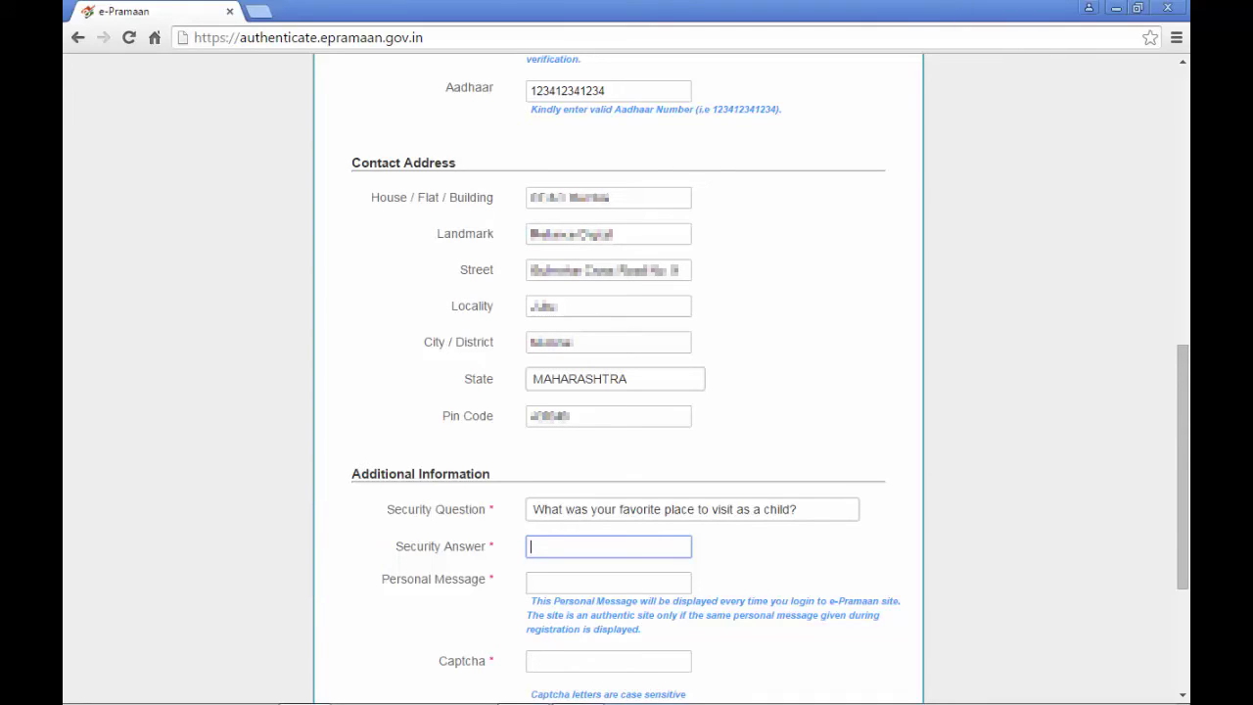
{"action": "type", "text": "GDAC"}
{"action": "left_click", "coordinate": [608, 582]}
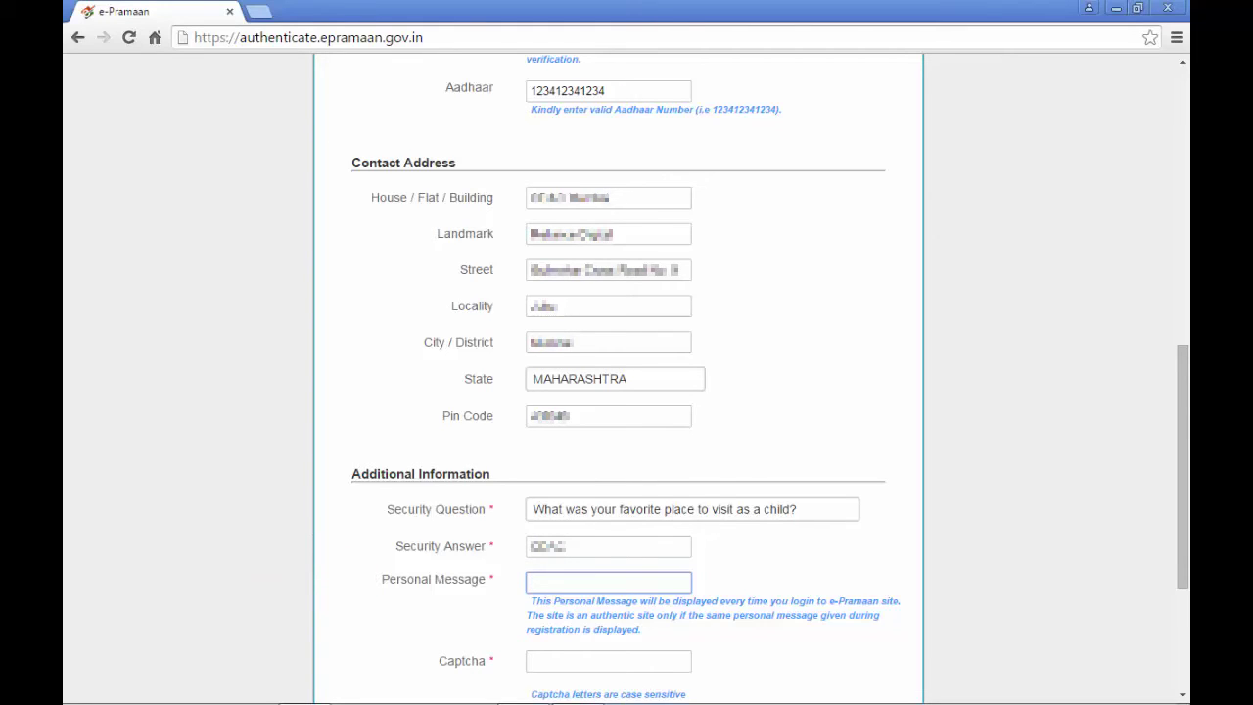
{"action": "type", "text": "atherean"}
{"action": "key", "text": "Tab"}
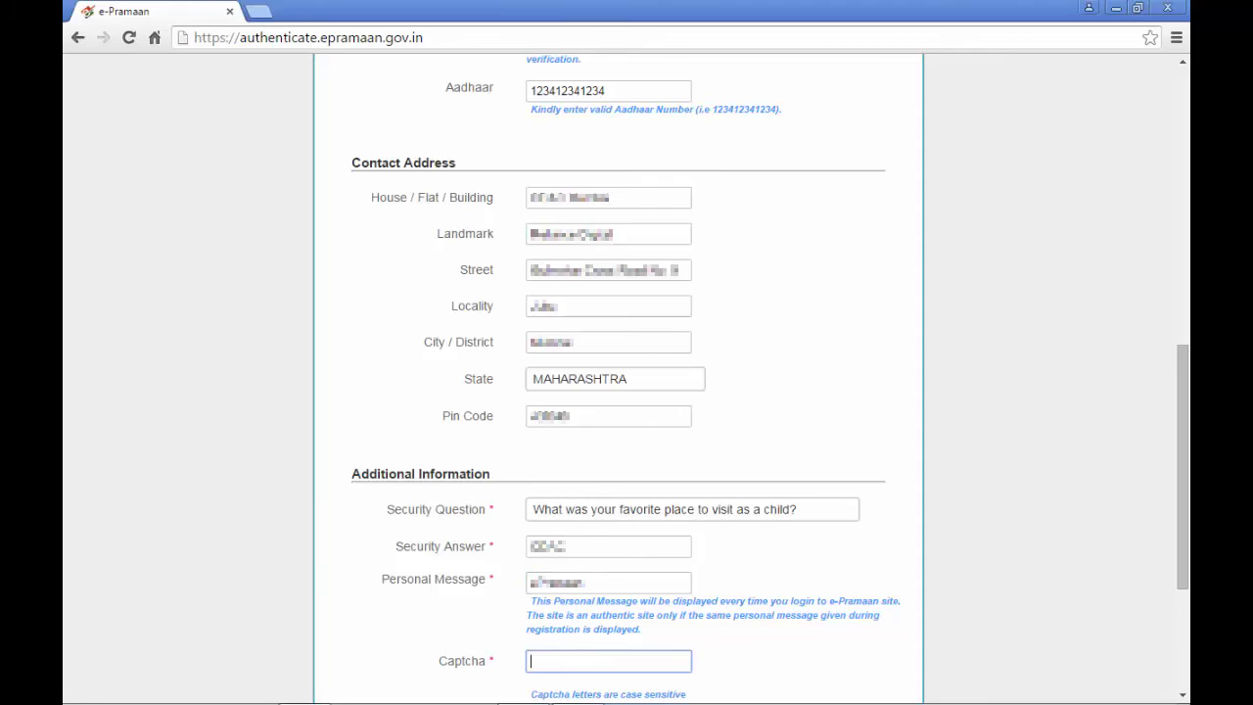
{"action": "scroll", "coordinate": [626, 392], "scroll_direction": "down", "scroll_amount": 3}
- Enter the captcha text, accept the terms and policies, and submit the registration
{"action": "type", "text": "liked"}
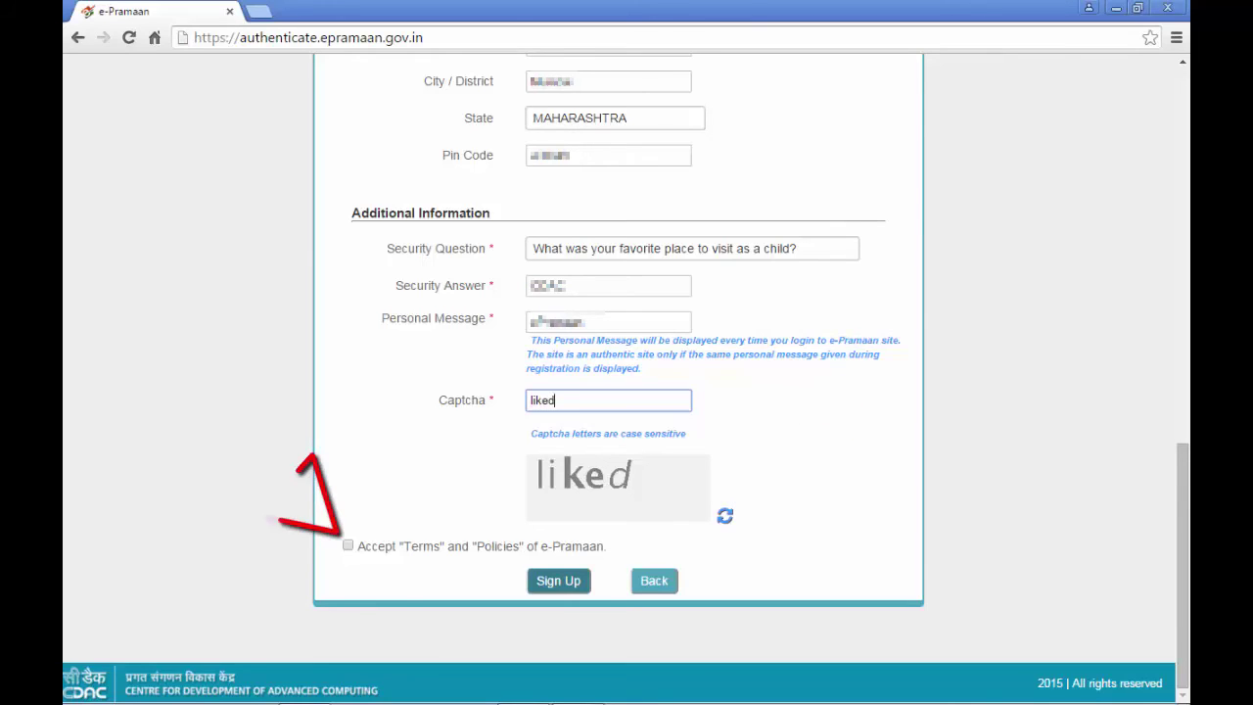
{"action": "key", "text": "Tab"}
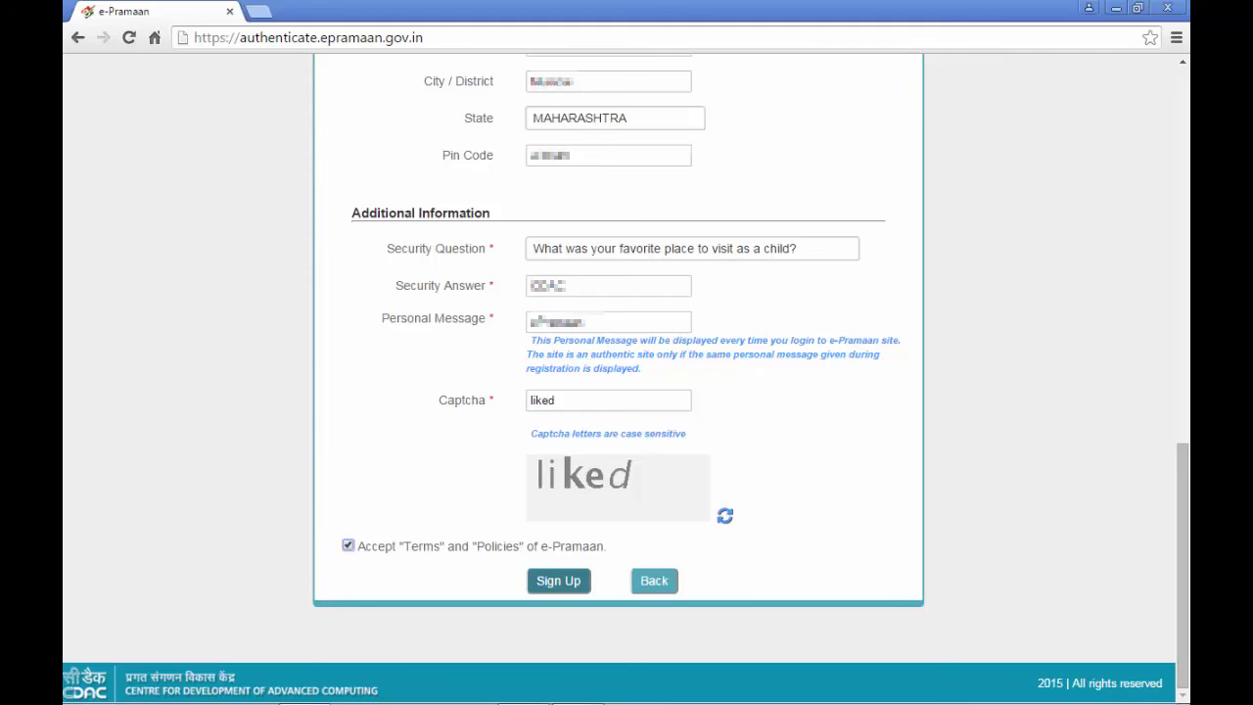
{"action": "left_click", "coordinate": [558, 580]}
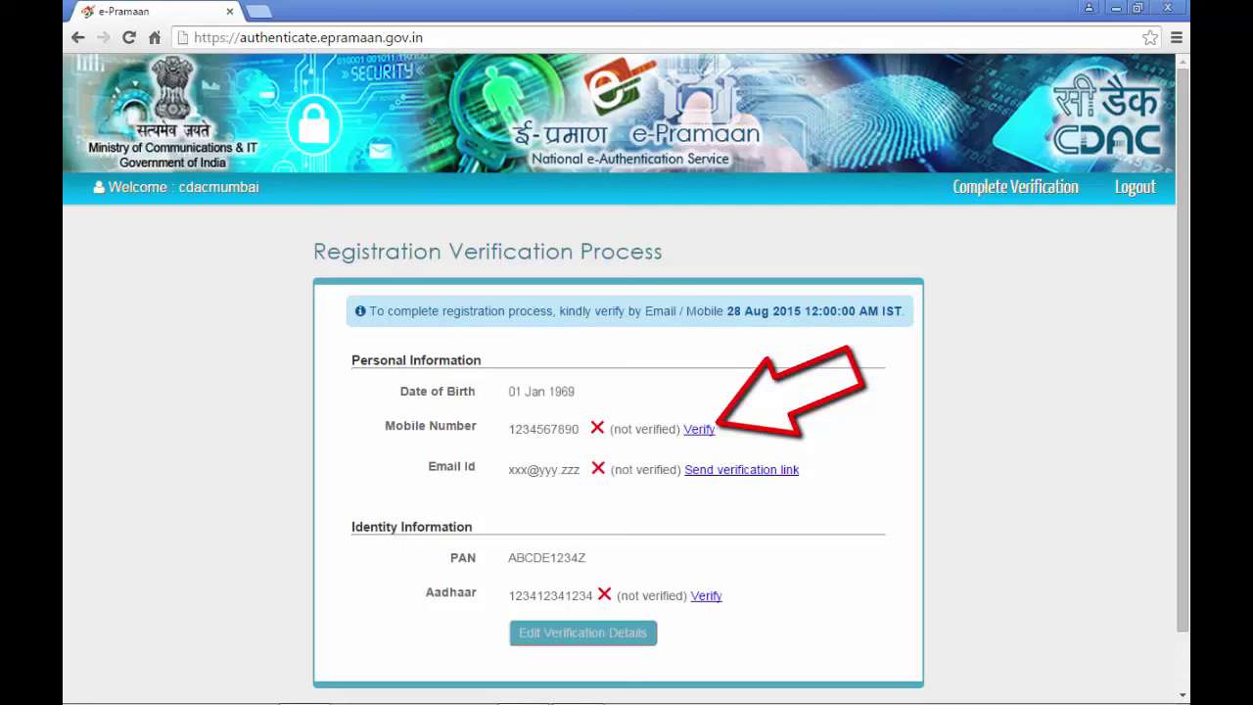
- Verify the mobile number by entering and submitting the six-digit code received
{"action": "left_click", "coordinate": [584, 631]}
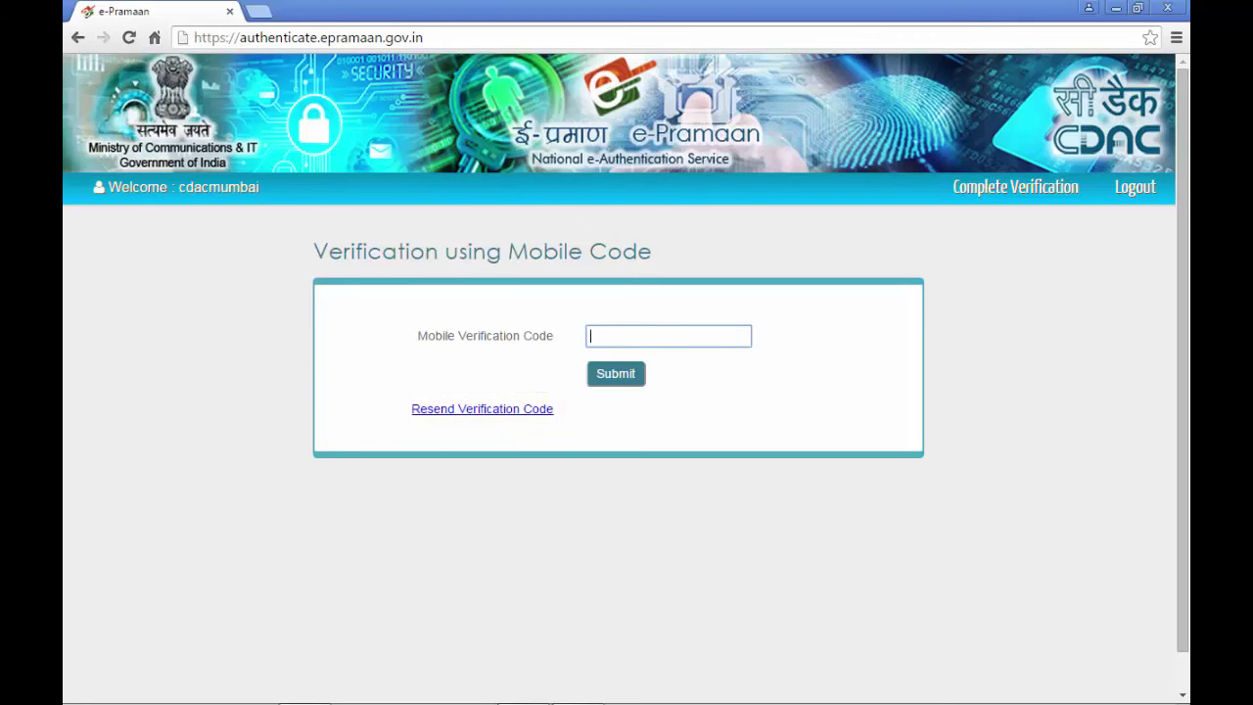
{"action": "type", "text": "123456"}
{"action": "left_click", "coordinate": [616, 373]}
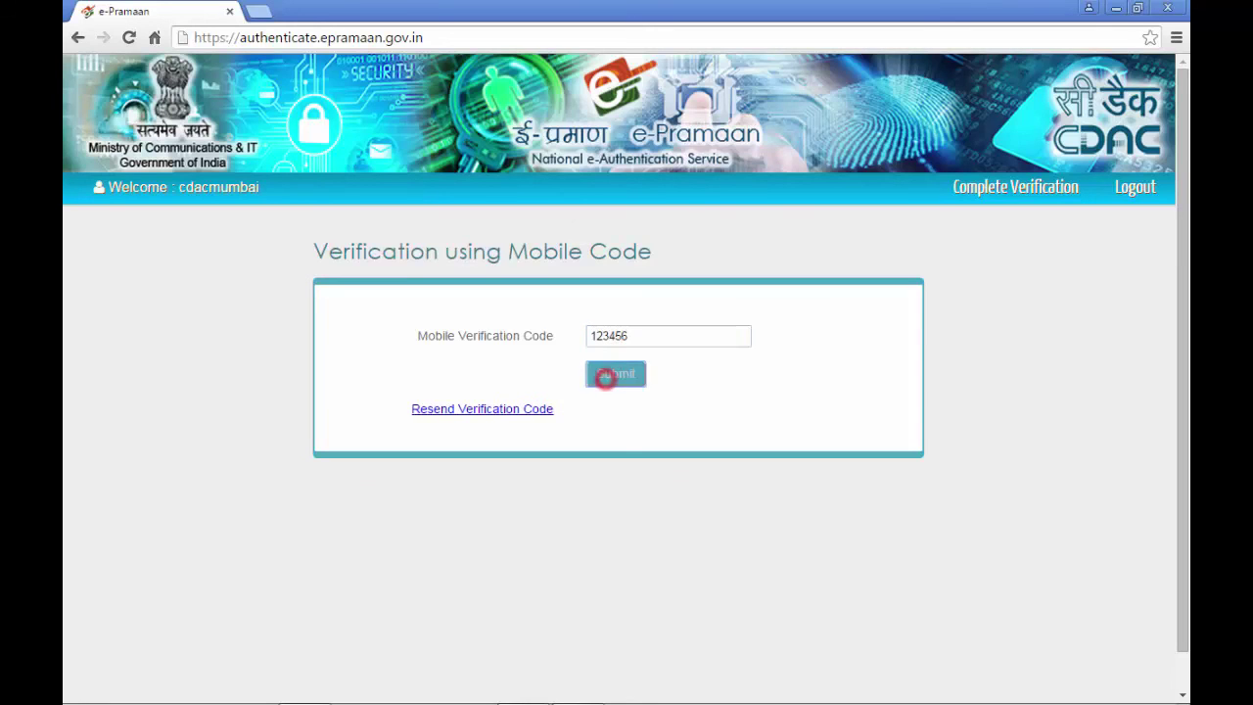